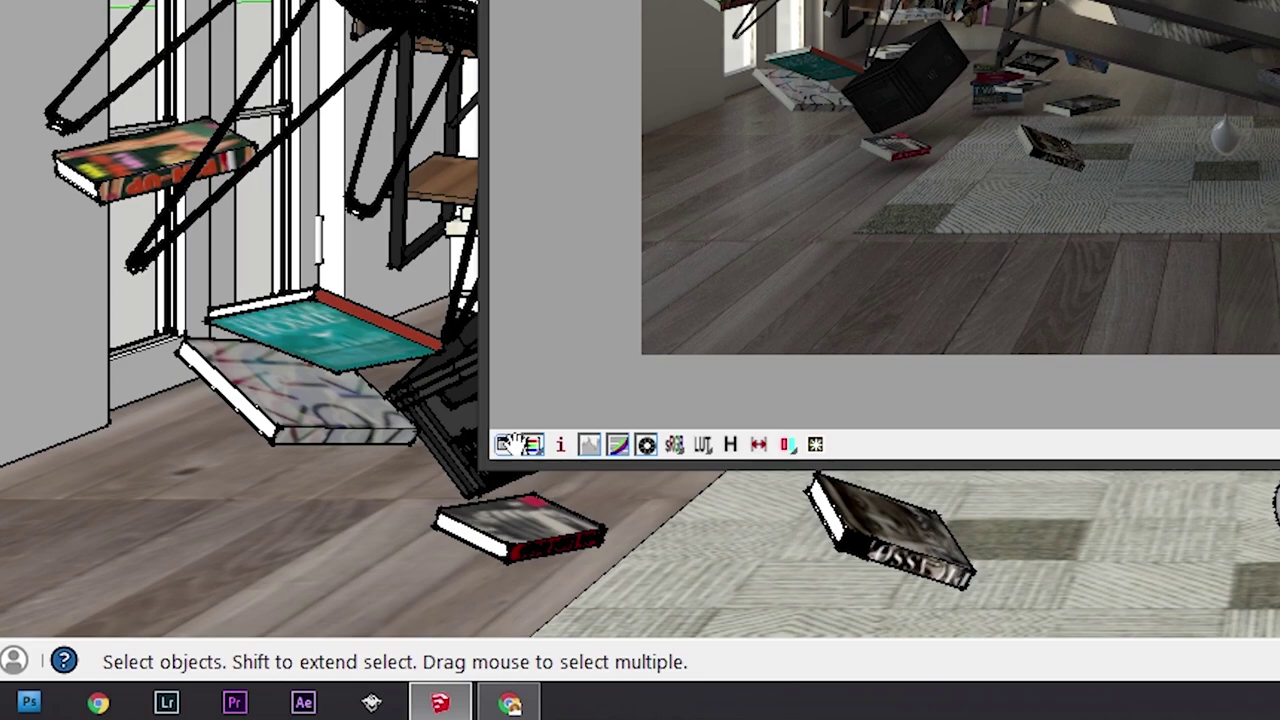
- Show V-Ray's colour corrections, move the panel aside, and lower the levels white point to 0.91
click(506, 444)
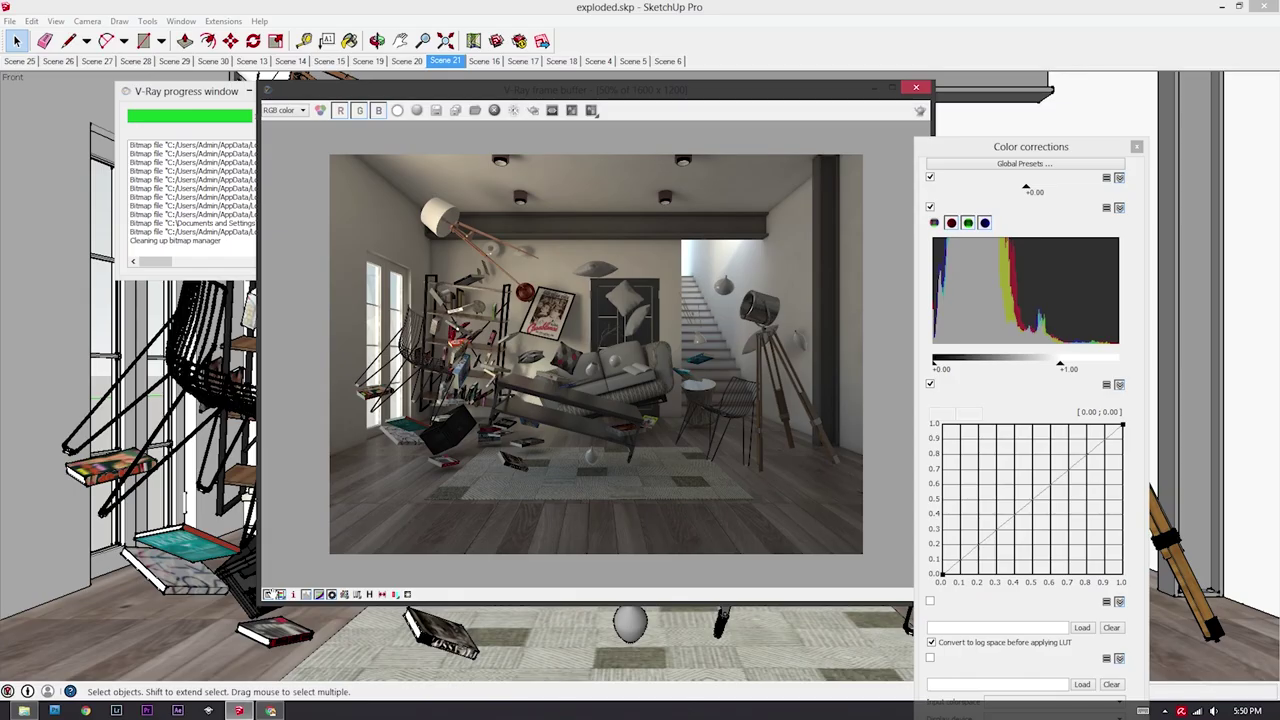
drag(971, 150, 1033, 17)
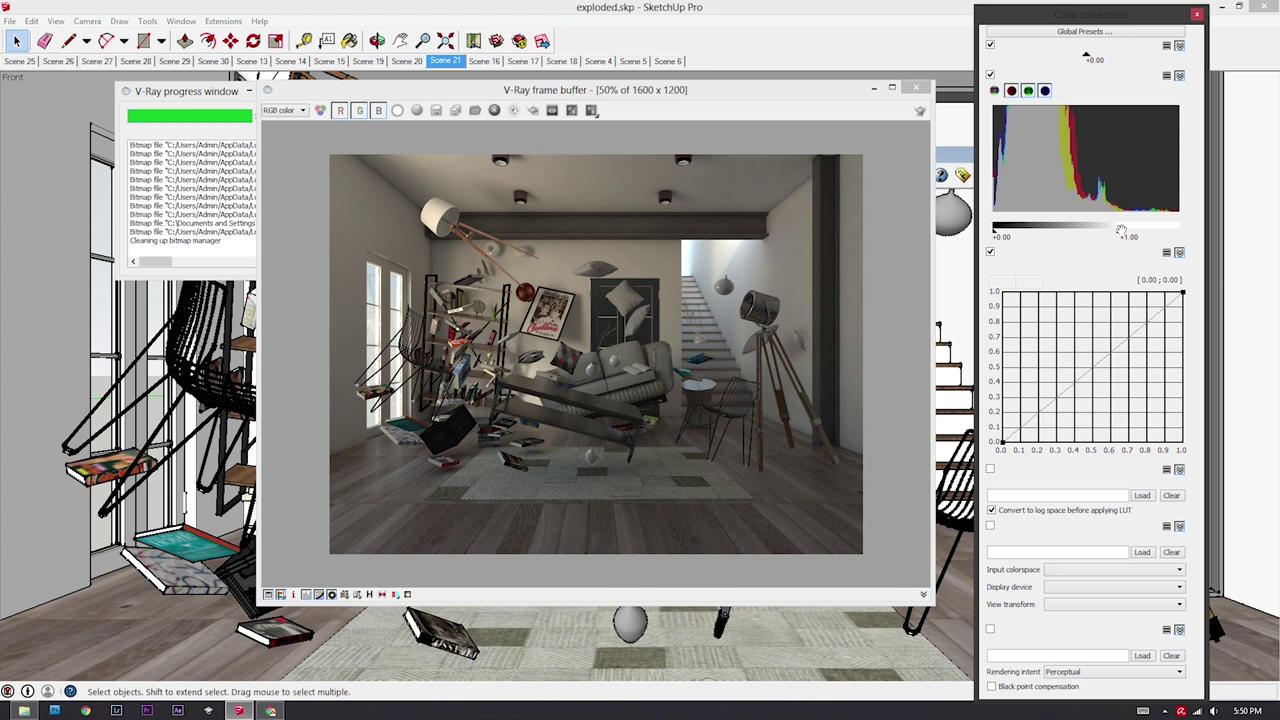
drag(1119, 230, 1108, 230)
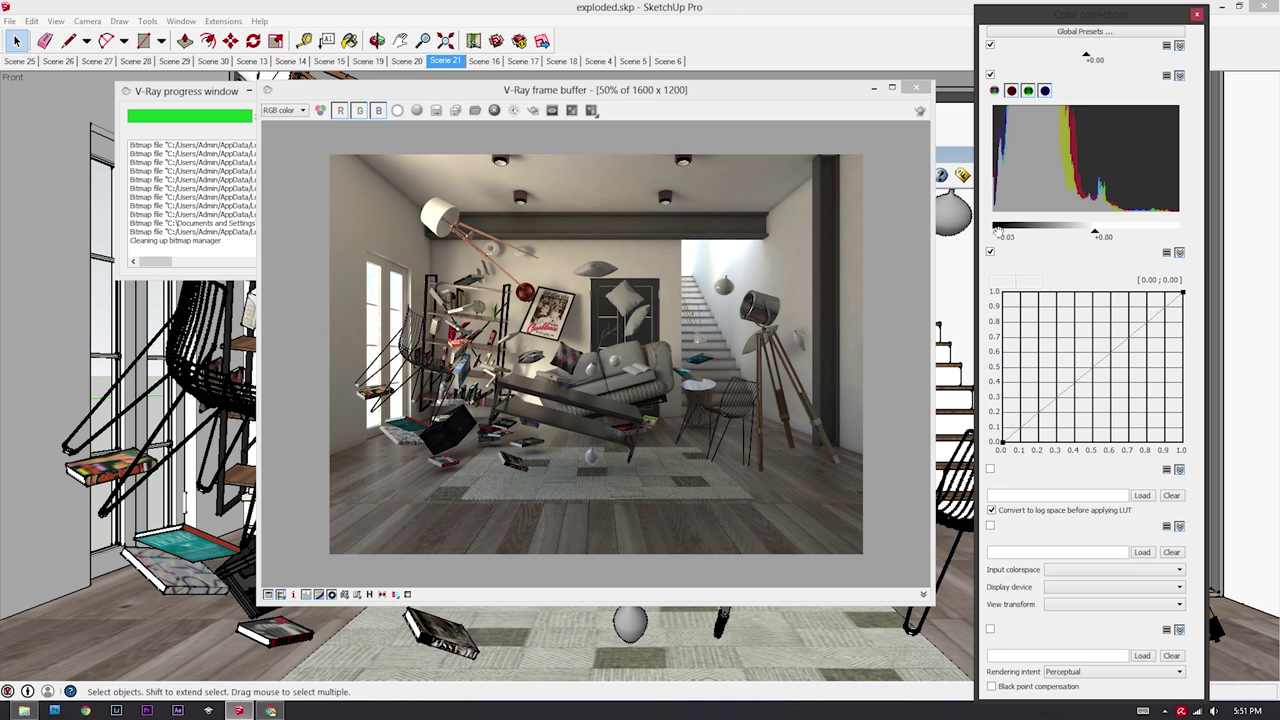
drag(997, 230, 970, 232)
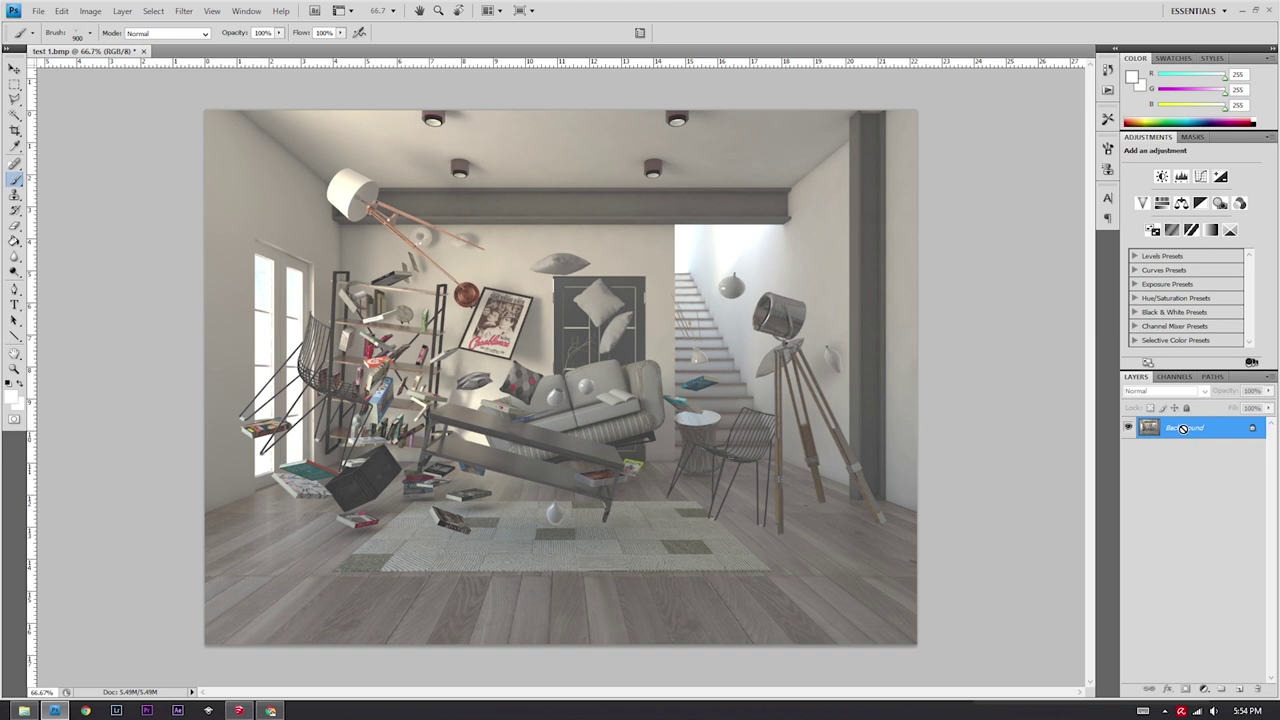
- Duplicate the render layer, add a Brightness/Contrast layer with raised brightness and contrast, then a Hue/Saturation layer
key(ctrl+j)
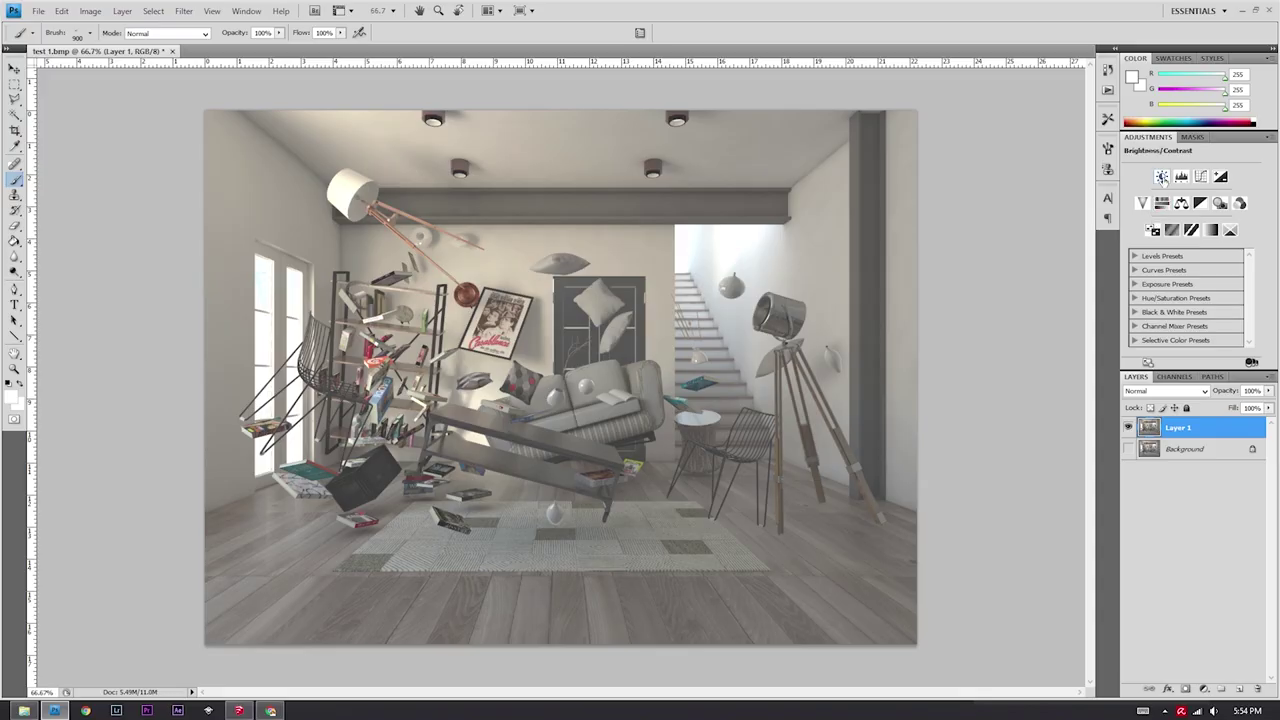
click(1161, 177)
drag(1192, 215, 1201, 216)
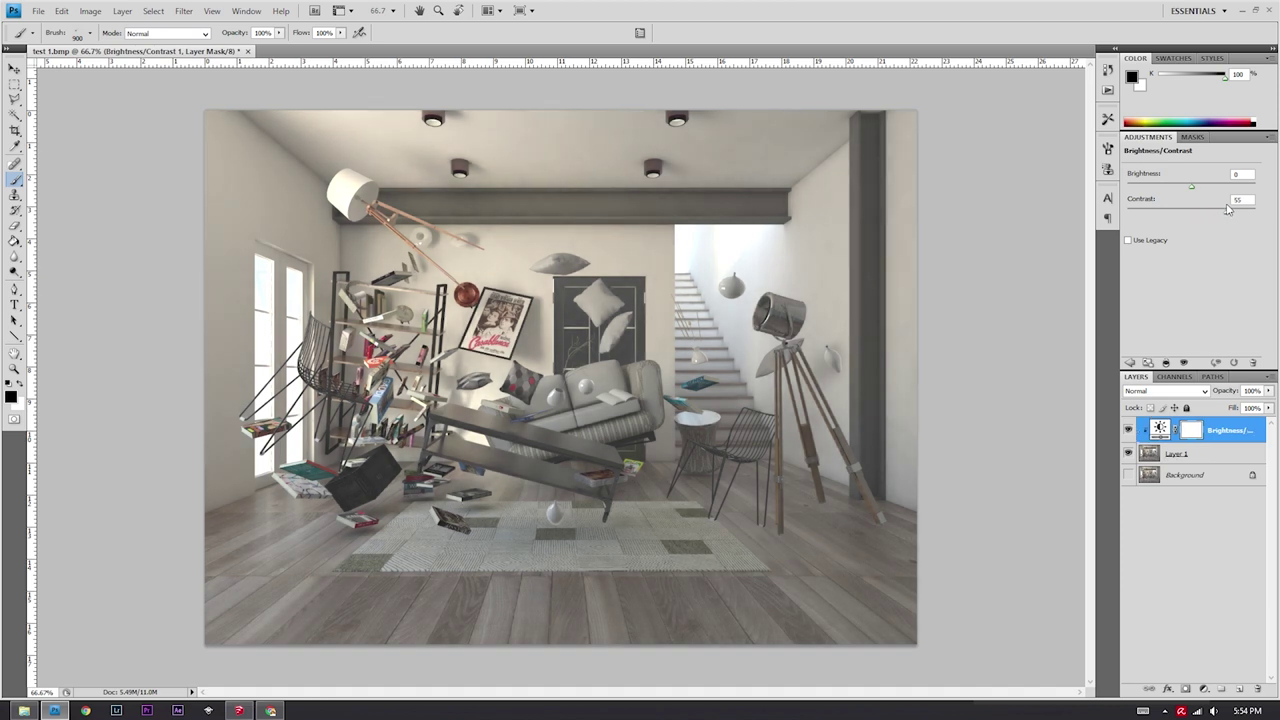
drag(1195, 187, 1201, 190)
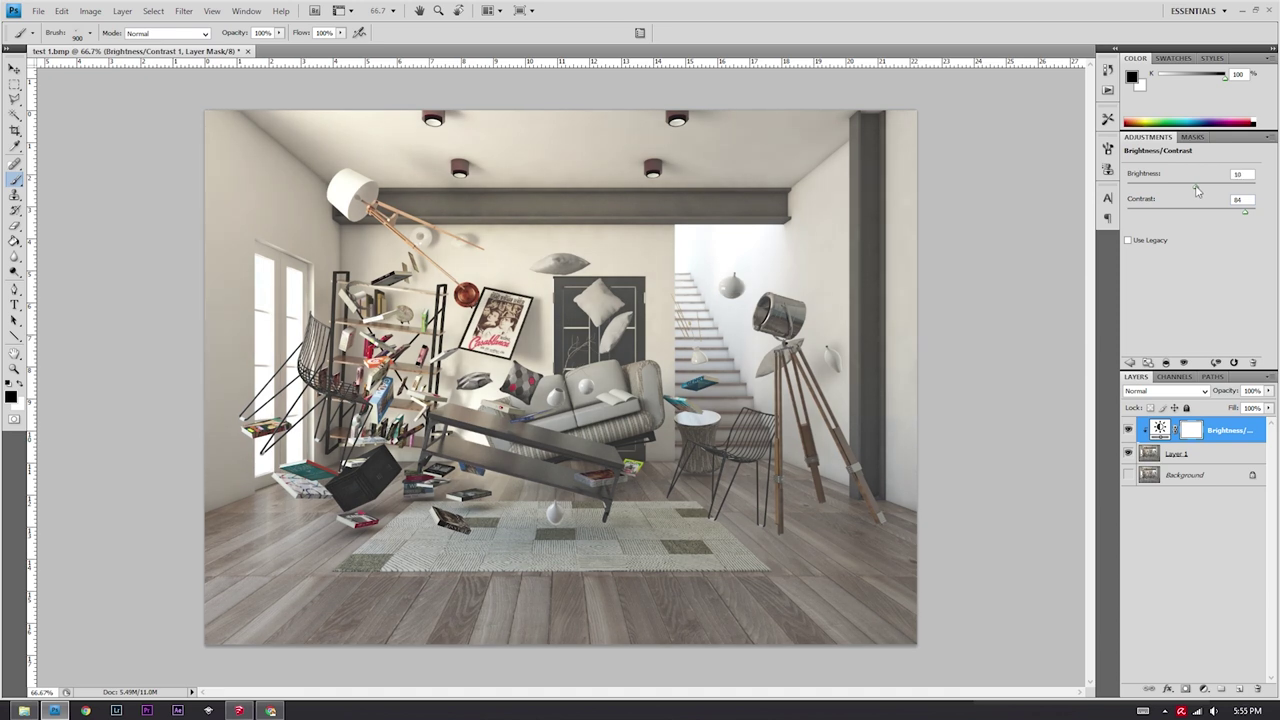
click(1130, 362)
click(1166, 197)
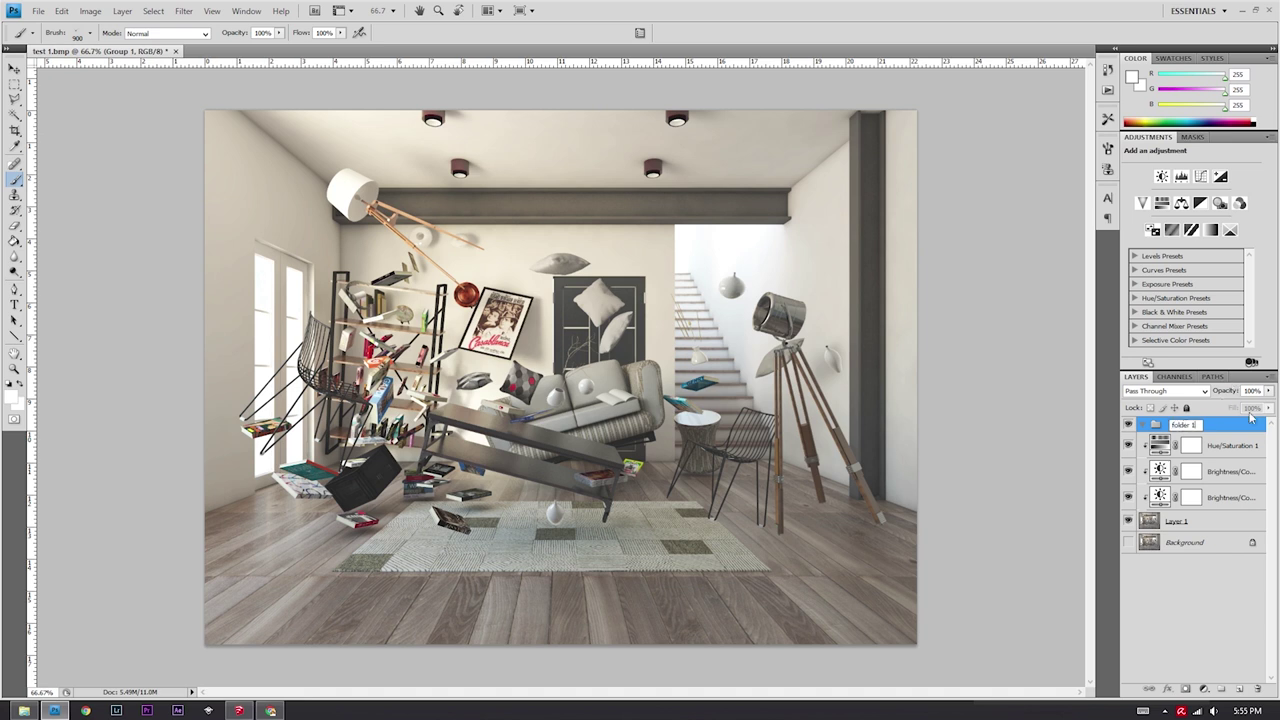
- Move the Hue/Saturation and Brightness/Contrast layers into collapsed folder 1 and add an empty Layer 2
click(1230, 452)
shift+click(1220, 497)
drag(1215, 450, 1207, 425)
click(1143, 426)
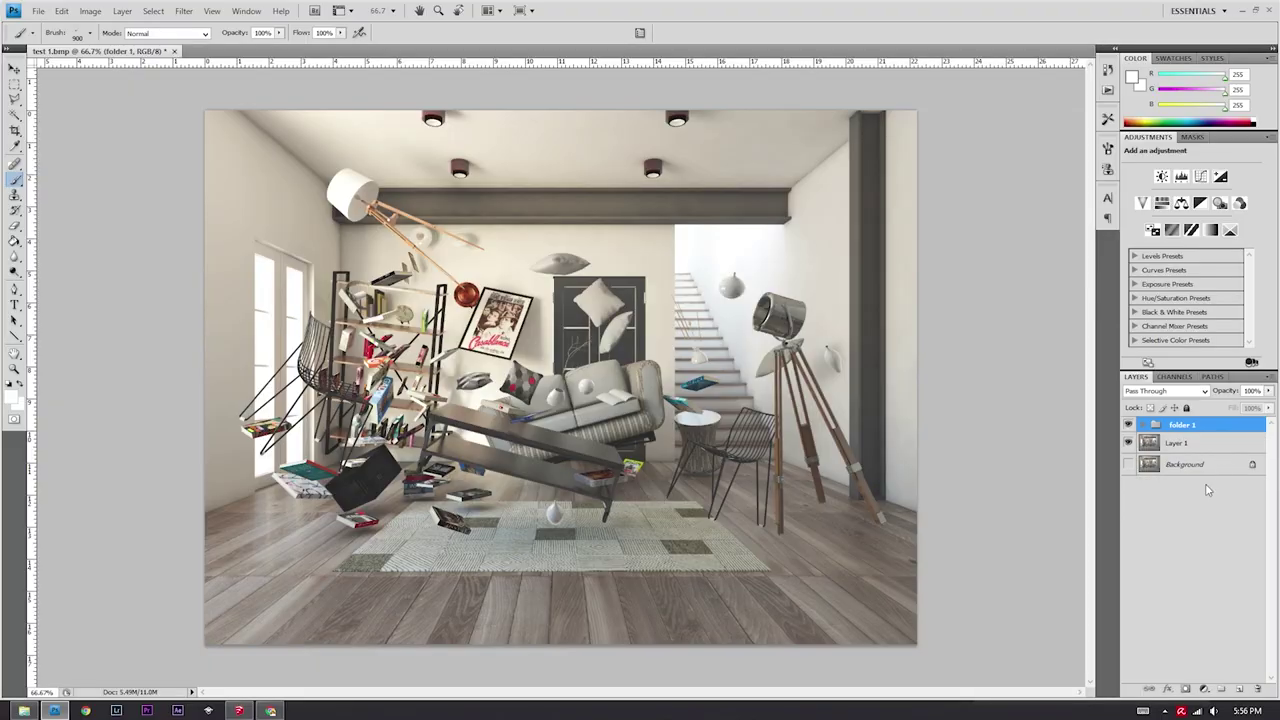
key(ctrl+shift+n)
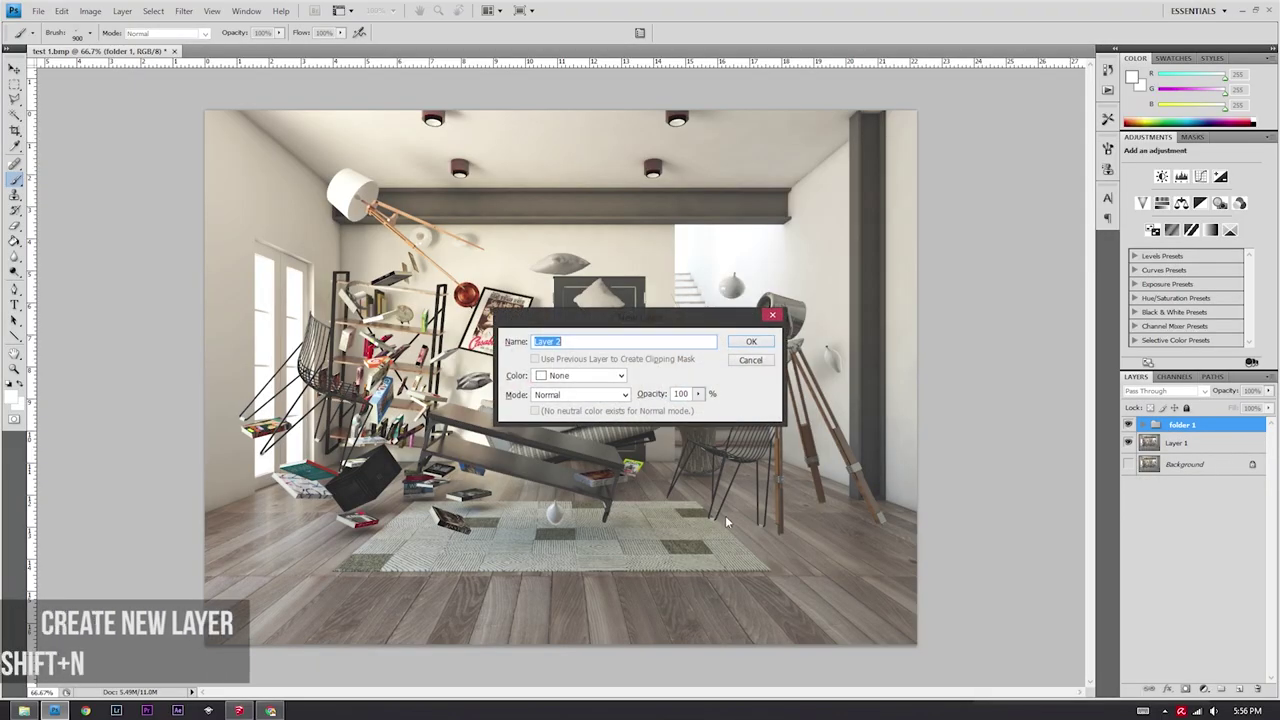
click(751, 343)
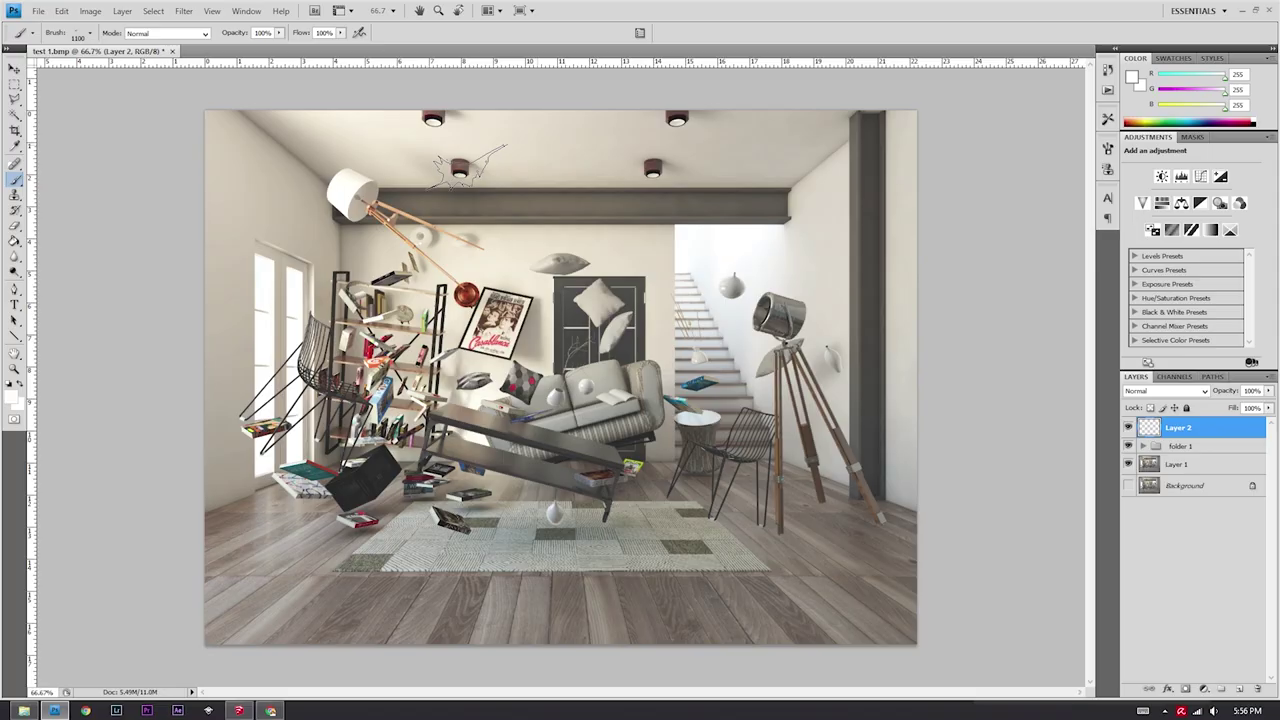
click(460, 170)
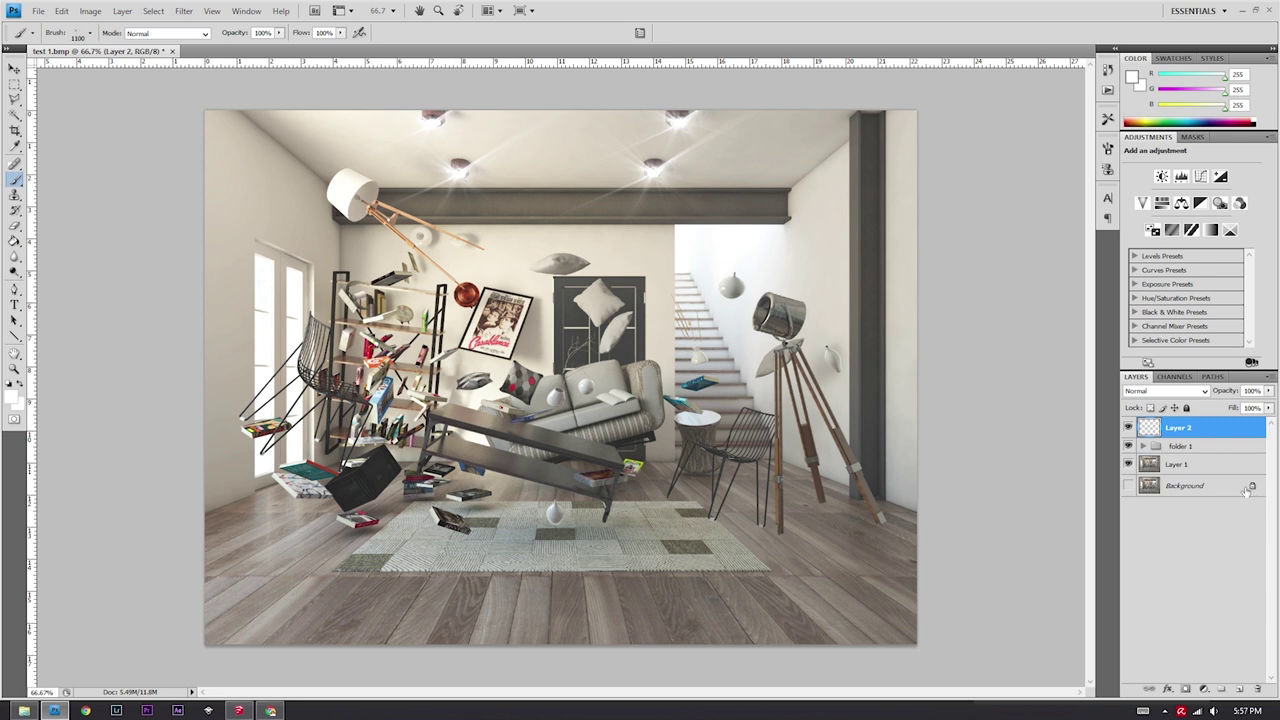
- Delete the glow layer and create a fresh empty Layer 2
key(Delete)
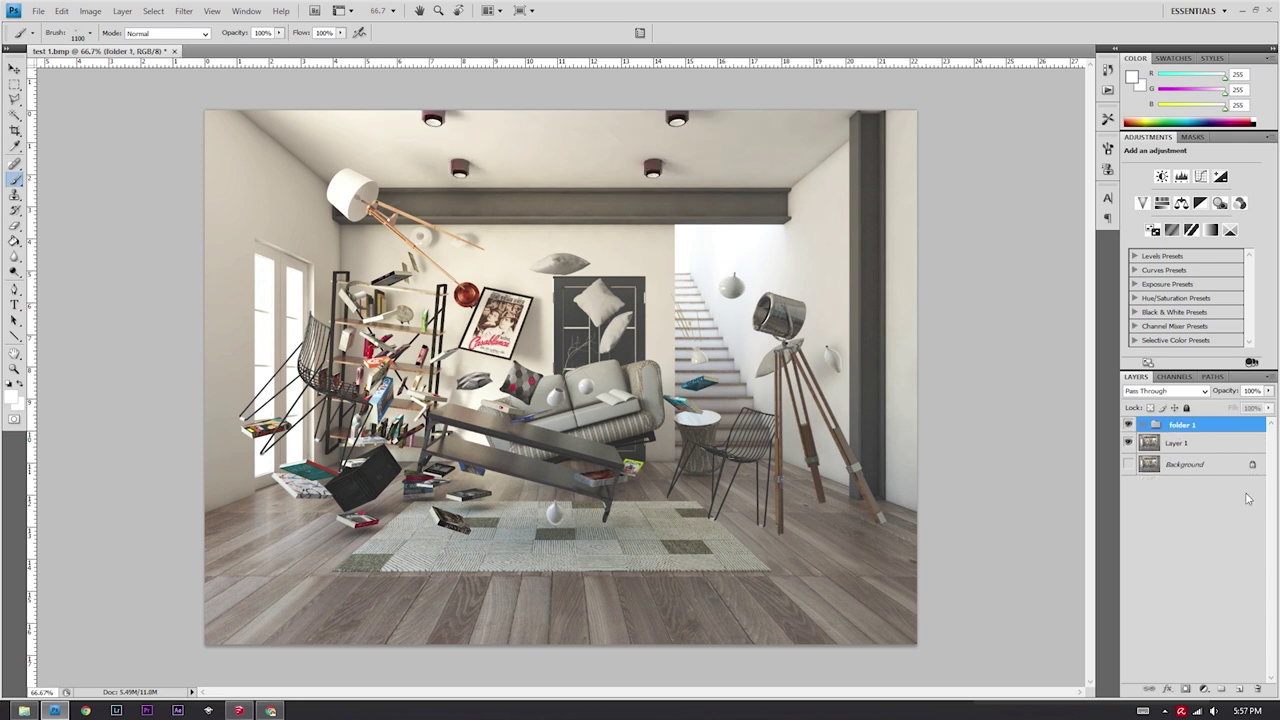
key(ctrl+shift+n)
key(Return)
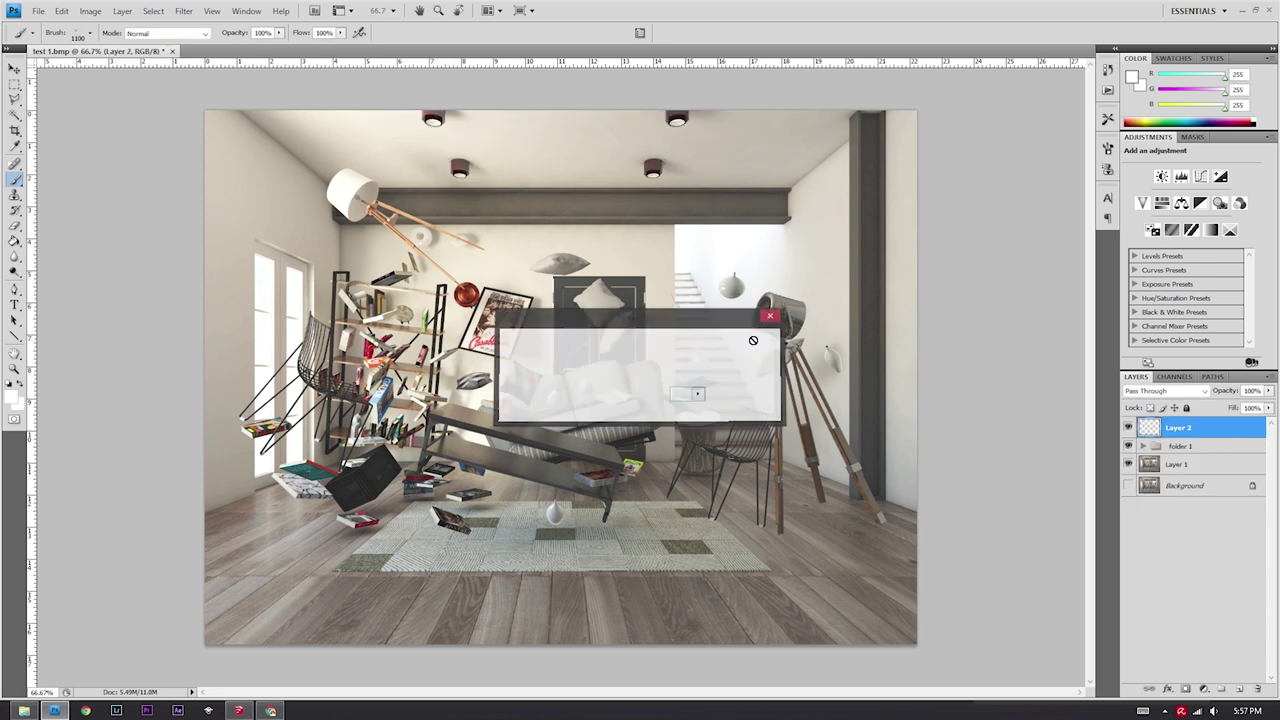
- Switch to the Brush tool and bring up the brush preset picker's flyout menu
click(16, 179)
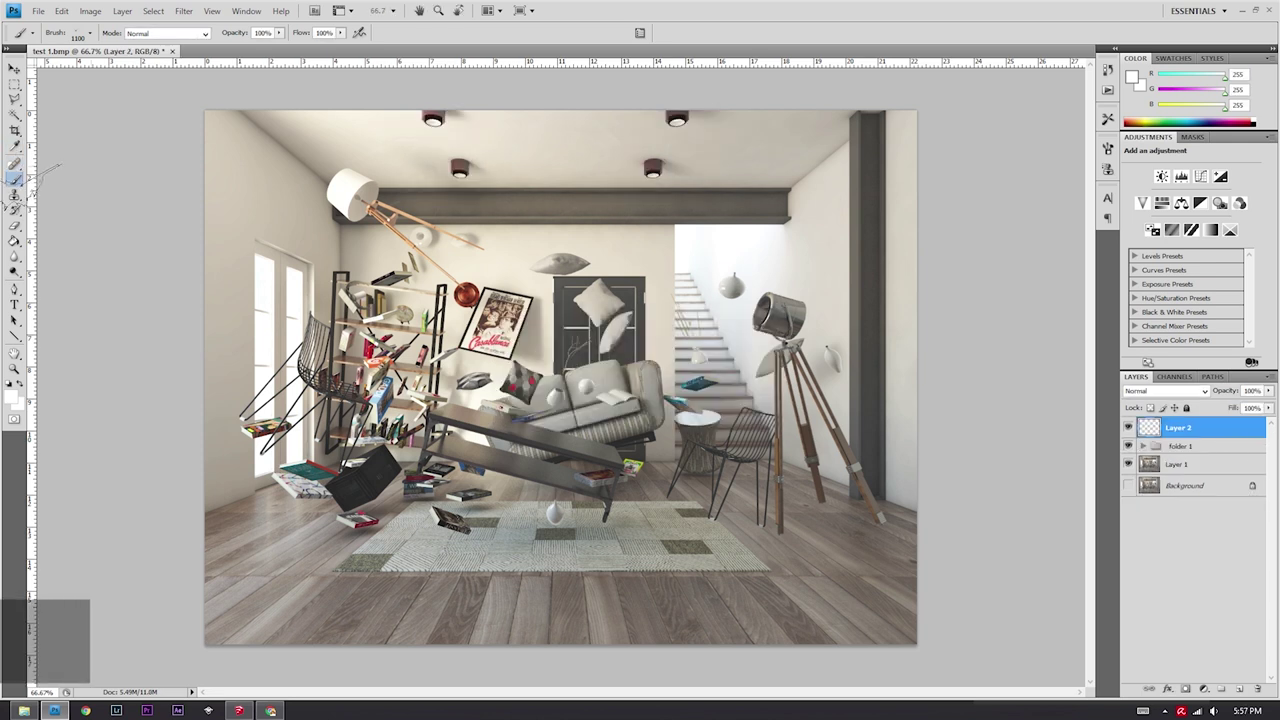
click(92, 32)
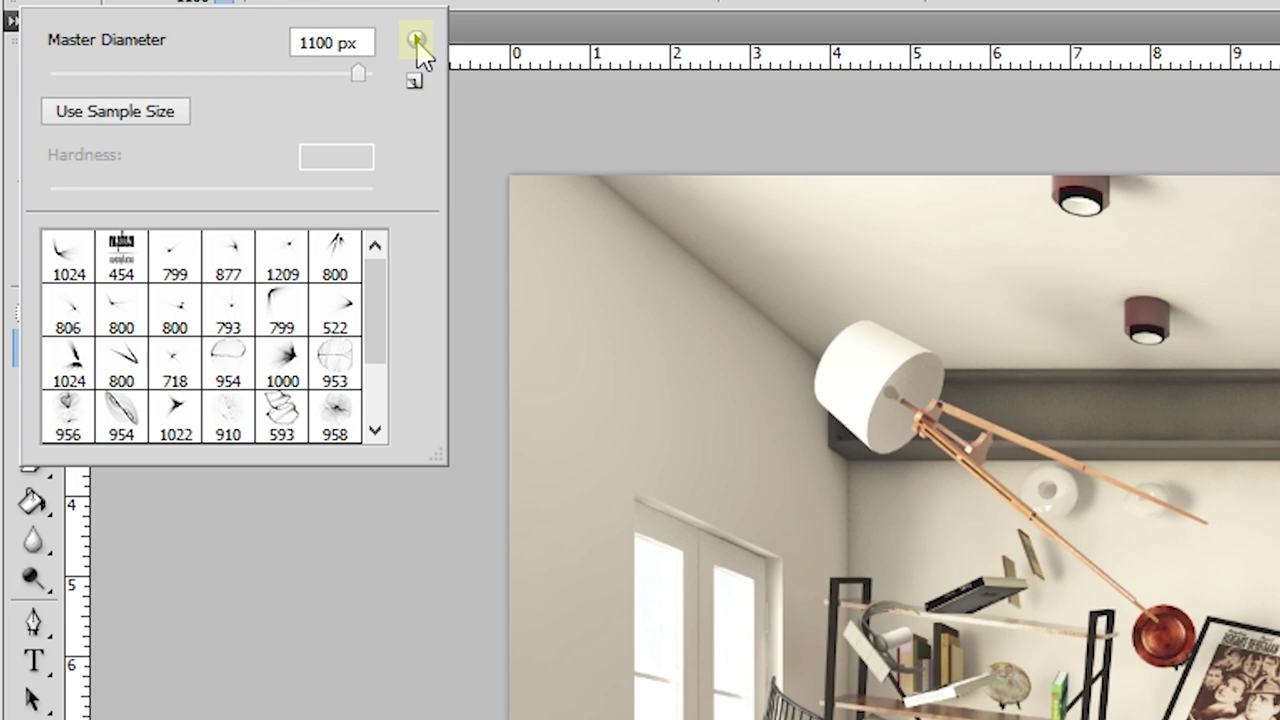
click(417, 40)
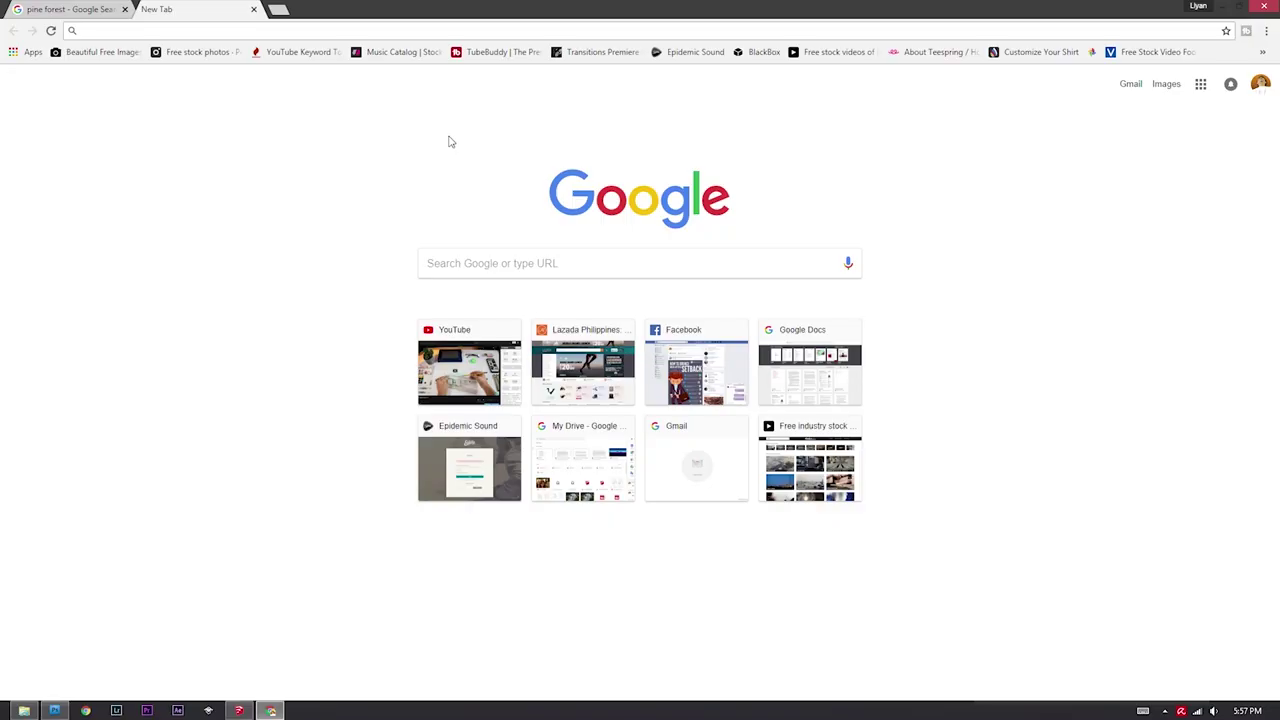
- Search the web for 'adobe brush presets' and browse Brusheezy's 'light' brush results
text(adobe b)
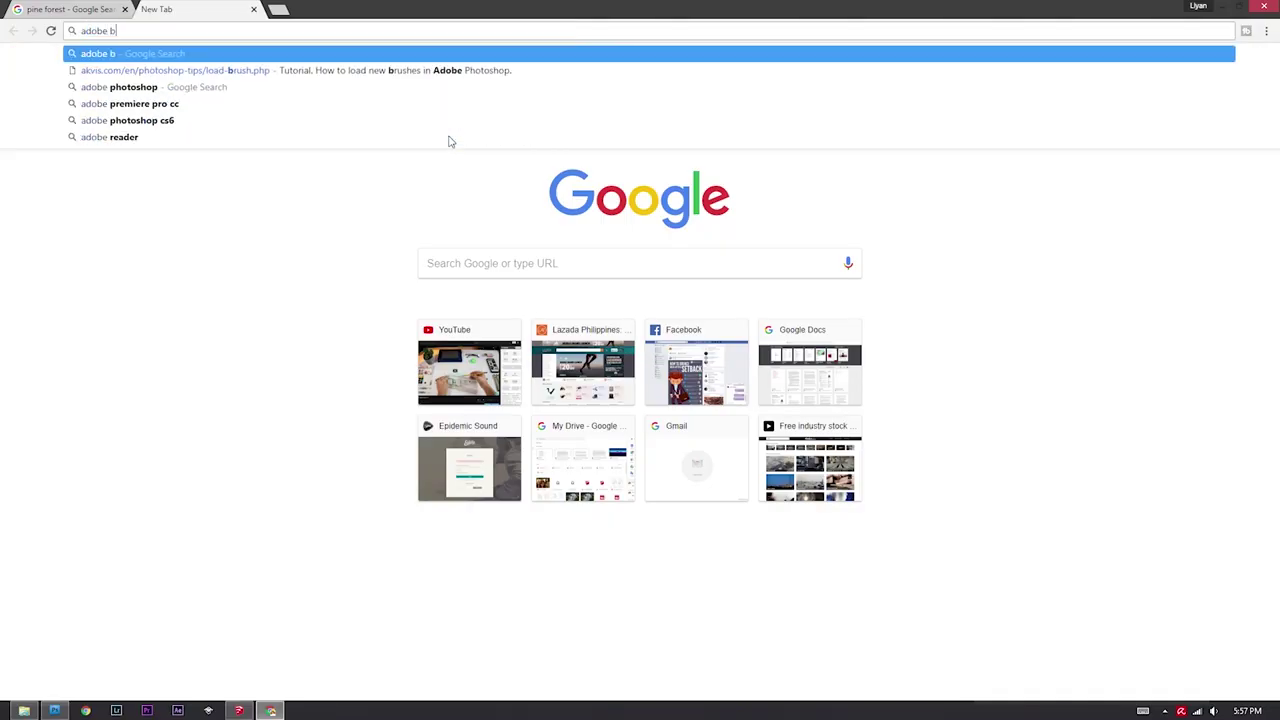
text(rush presets)
key(Return)
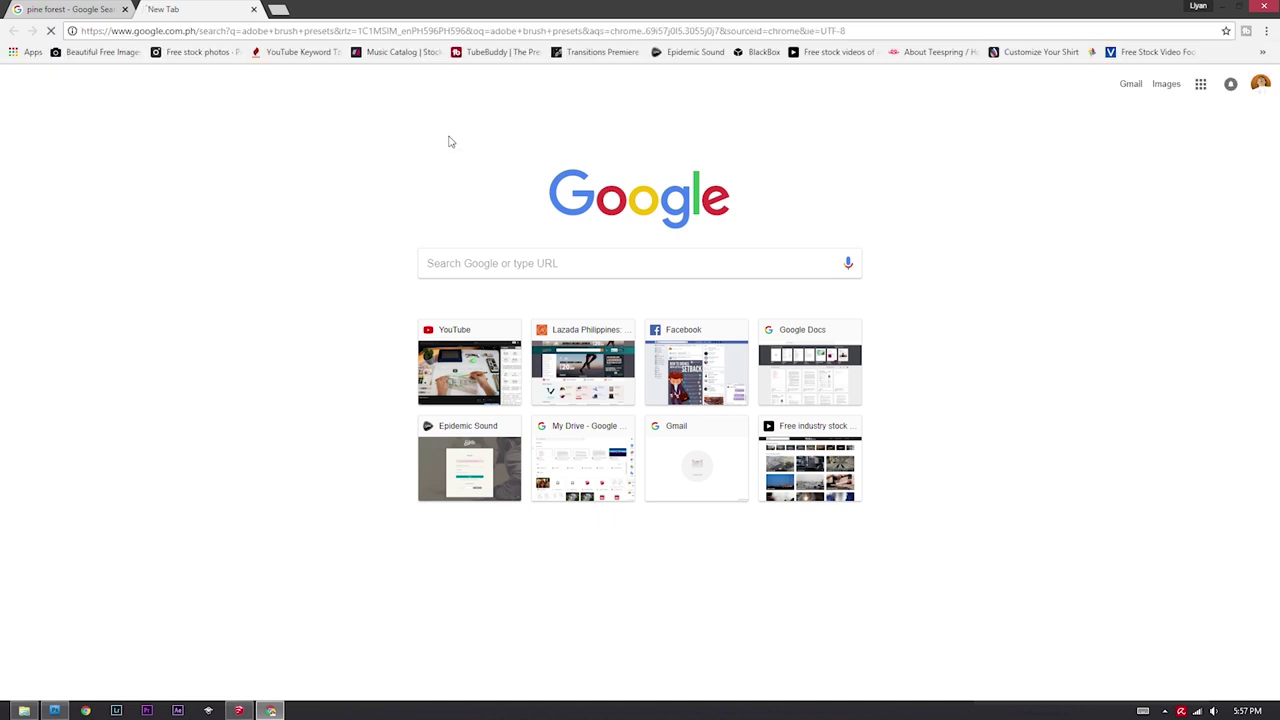
scroll(234, 318, down, 1)
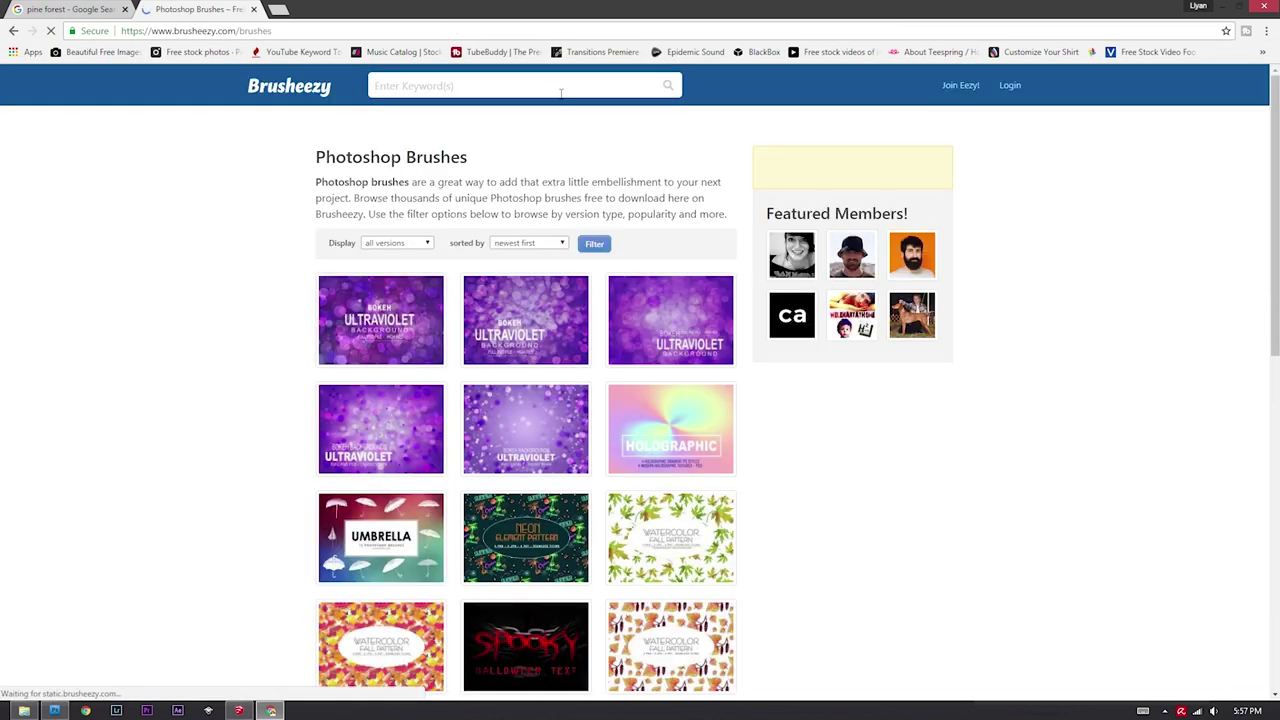
click(559, 80)
text(light)
key(Return)
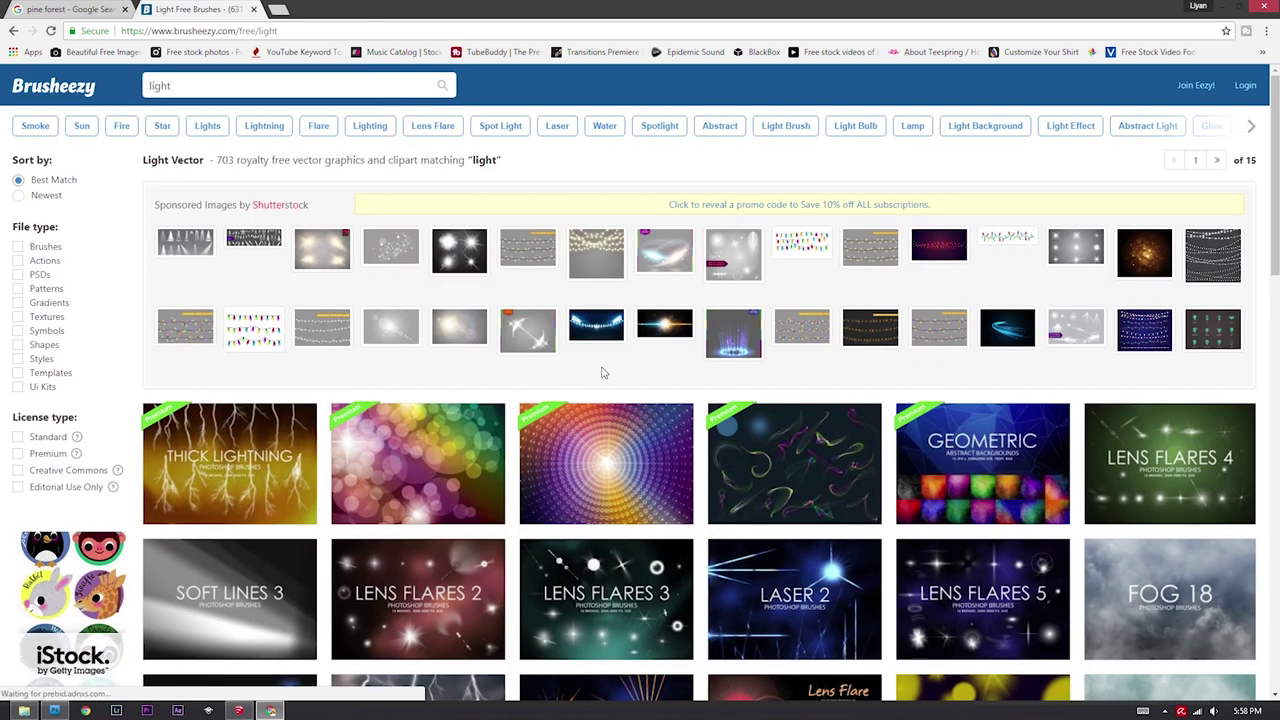
scroll(603, 372, down, 1)
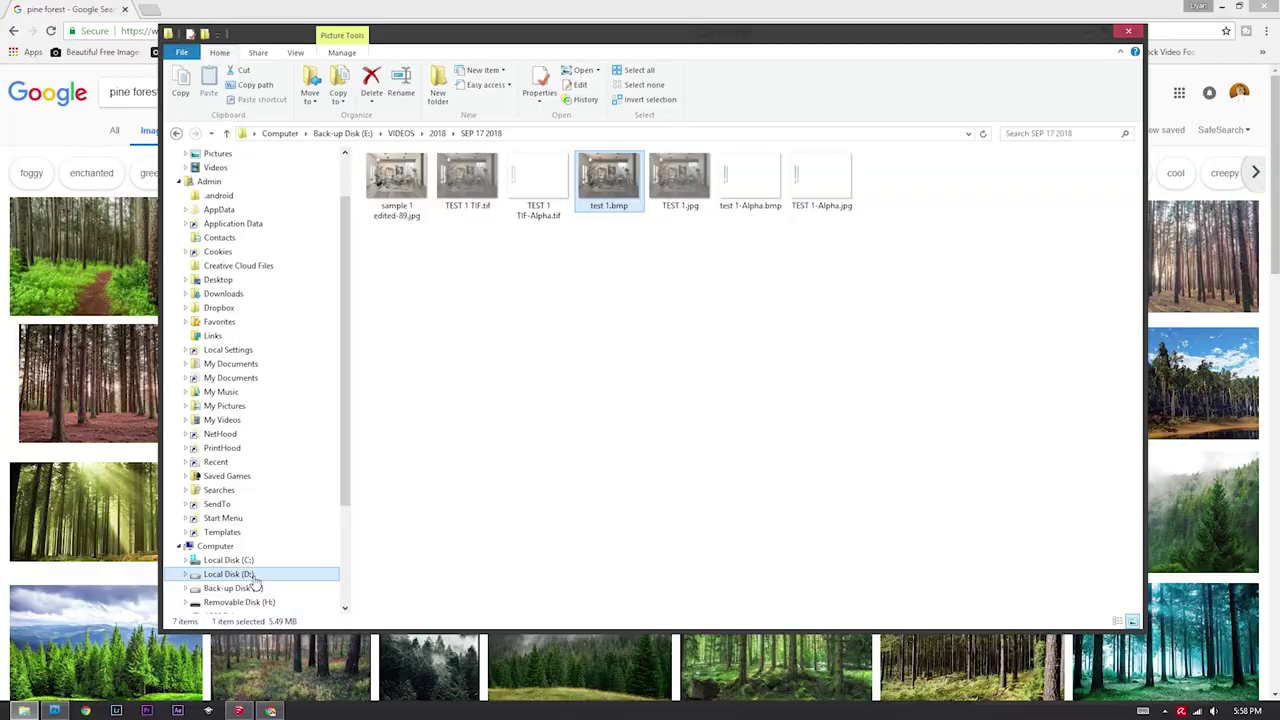
- In File Explorer, open Local Disk (D:) and its PS folder
click(240, 574)
scroll(591, 491, down, 3)
double_click(395, 424)
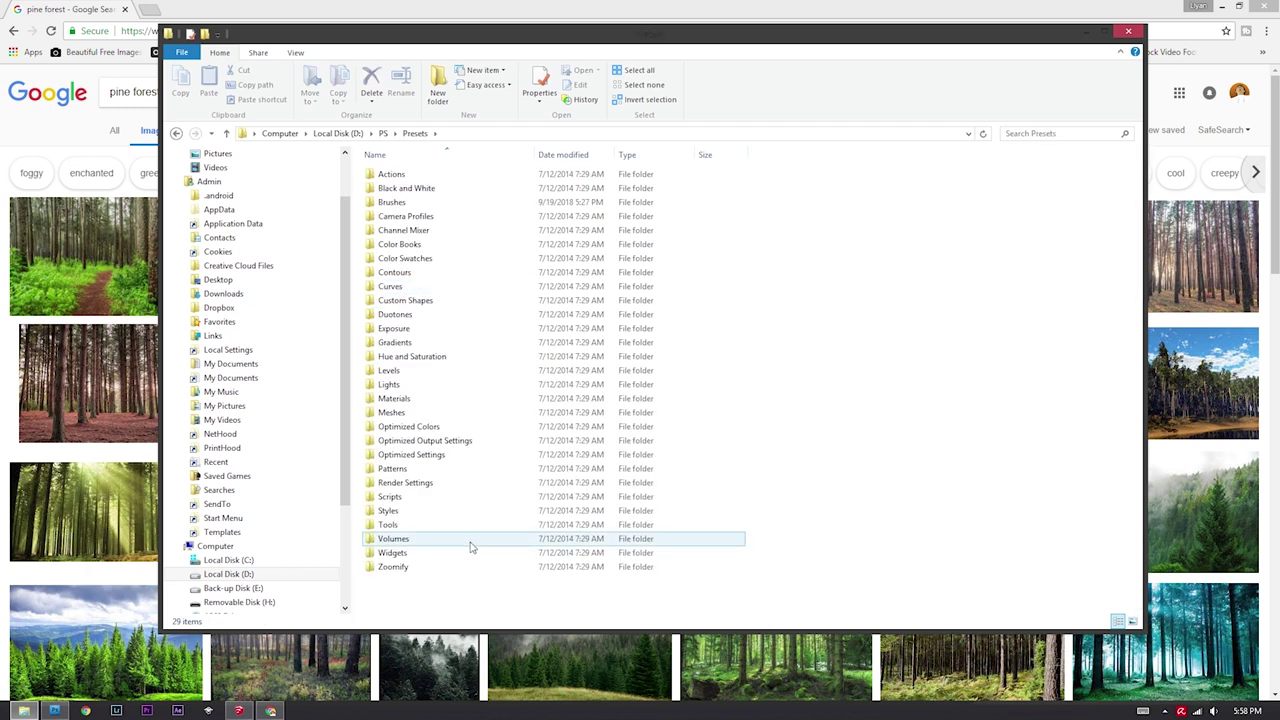
- Open the Brushes subfolder in D:\PS\Presets
double_click(438, 206)
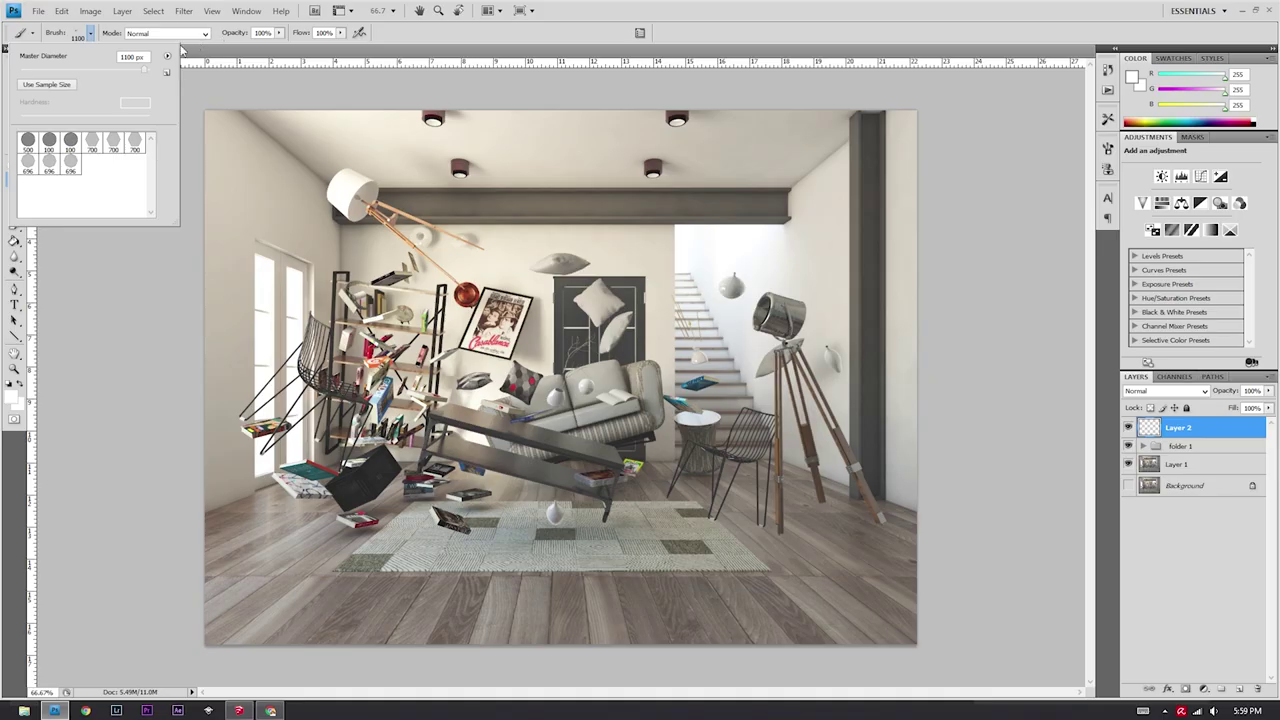
- Load the 'lights' brush set, replacing the current brushes
click(168, 57)
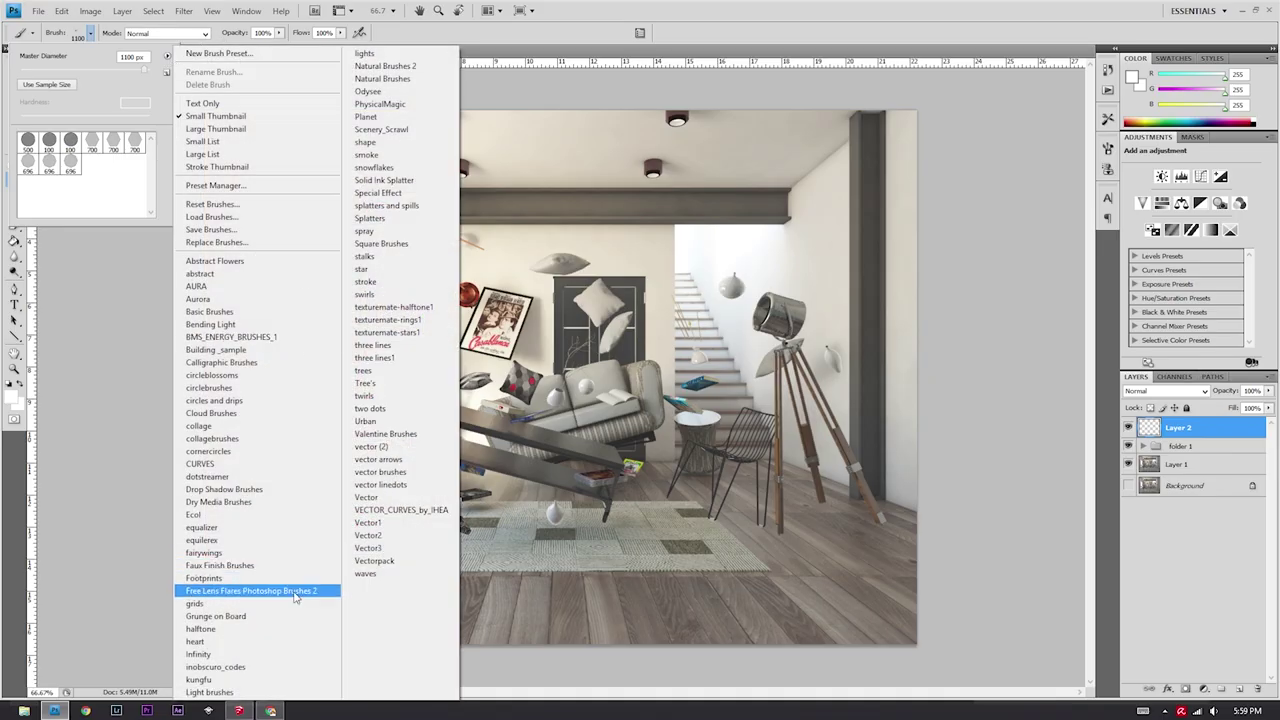
click(364, 53)
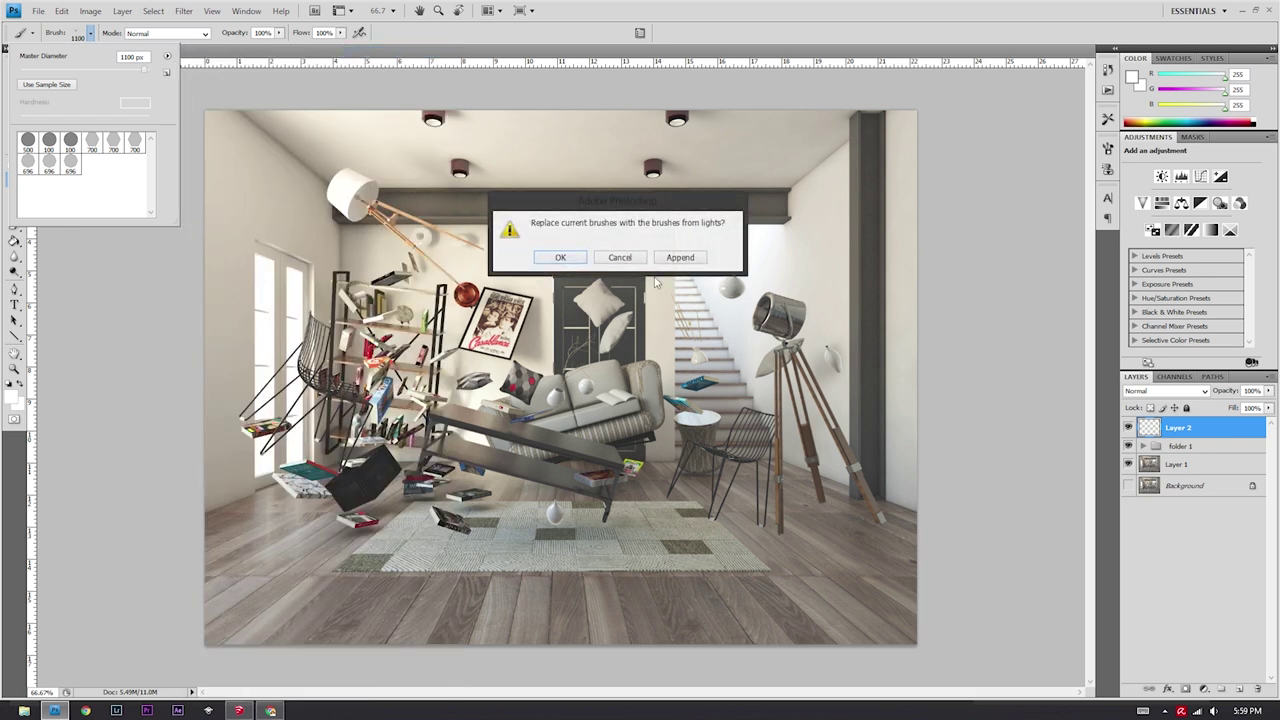
click(560, 258)
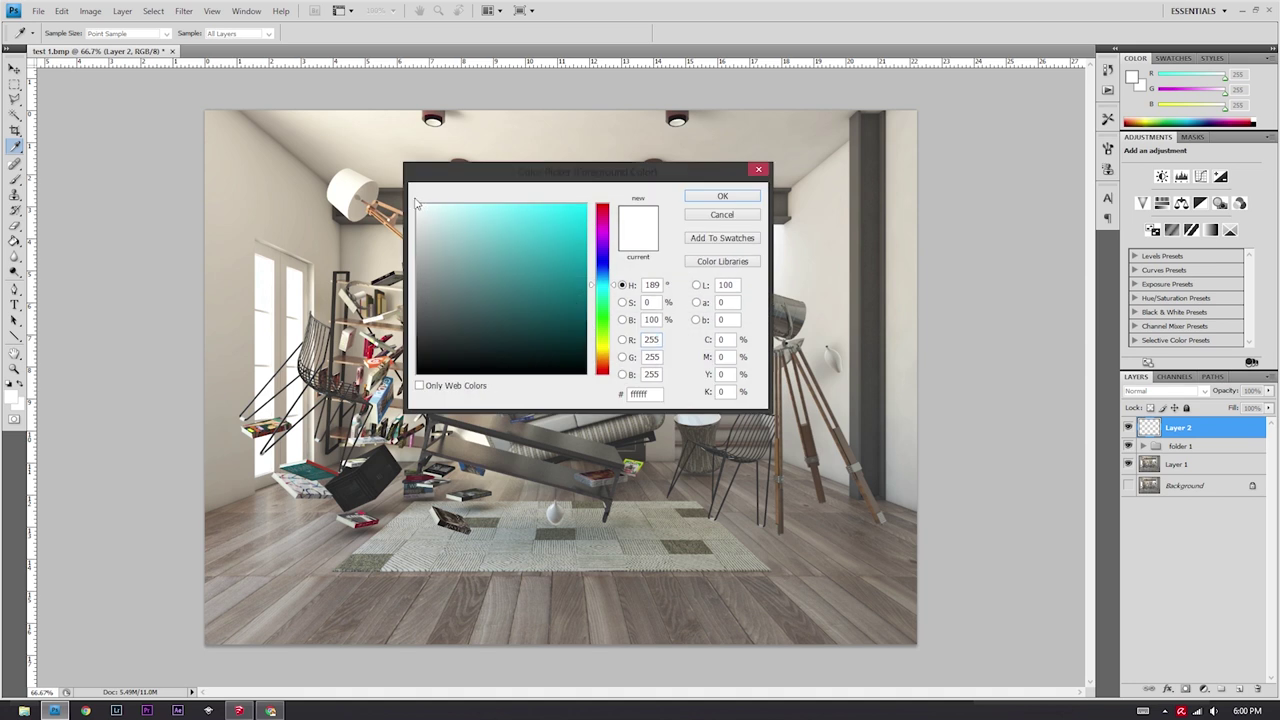
- Keep white as the colour and stamp flare bursts on the ceiling lights and spotlight, resizing with [ and ]
click(700, 199)
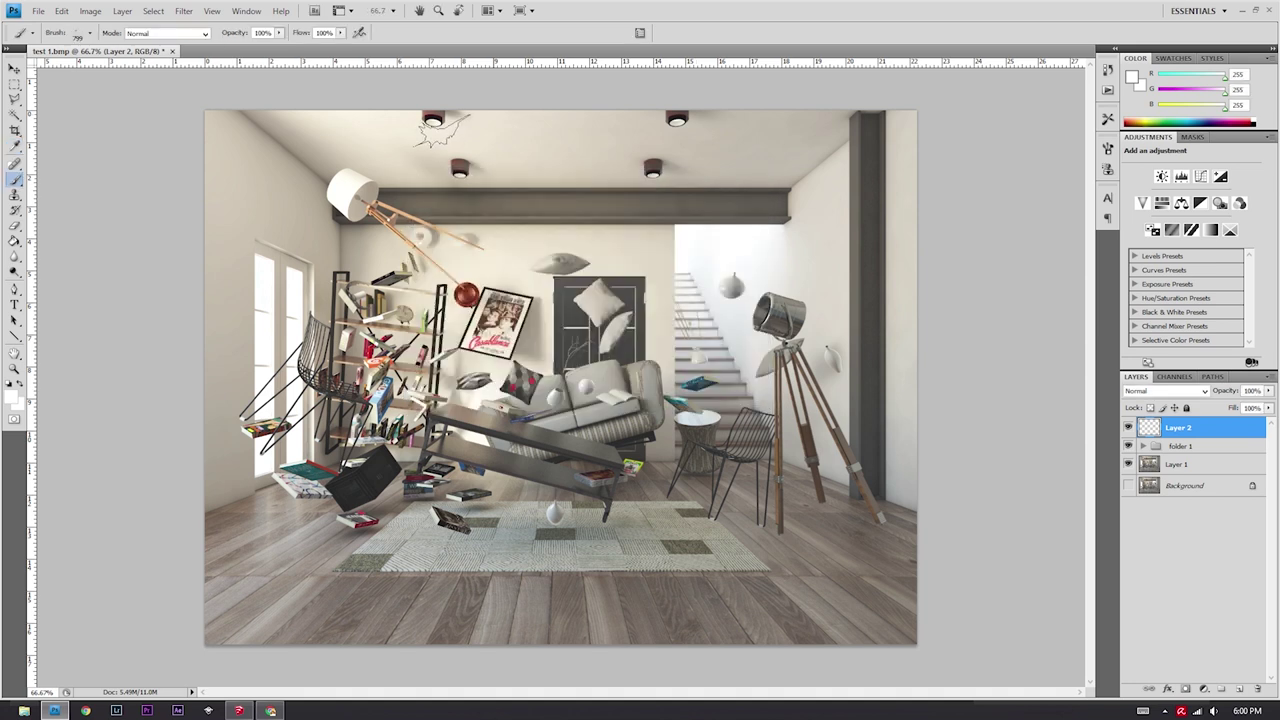
key(ctrl+plus)
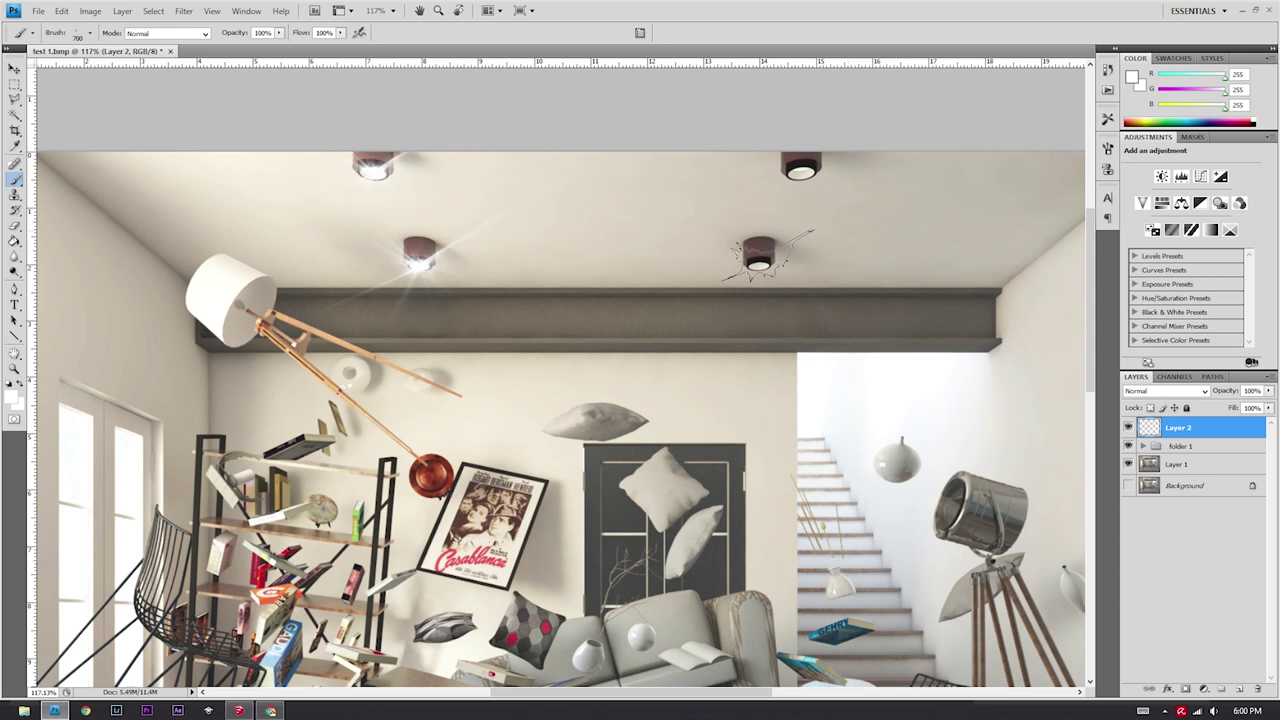
alt+scroll(735, 253, down, 3)
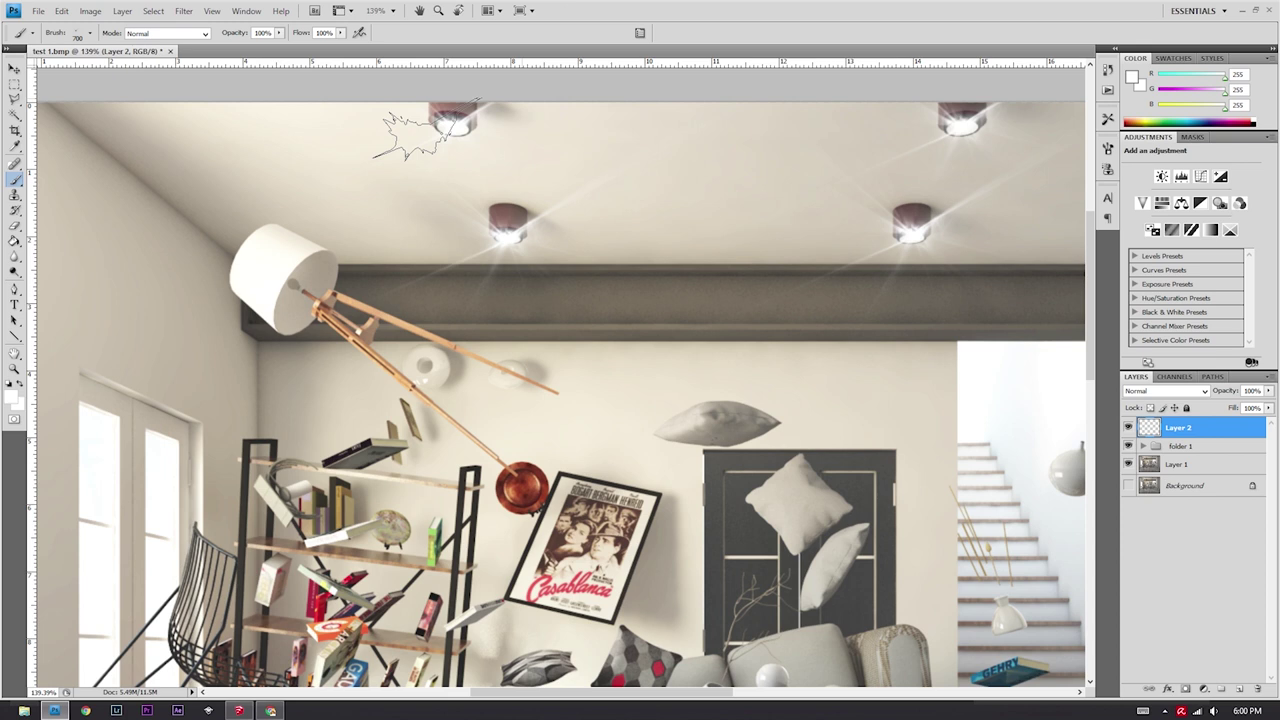
alt+scroll(333, 218, up, 3)
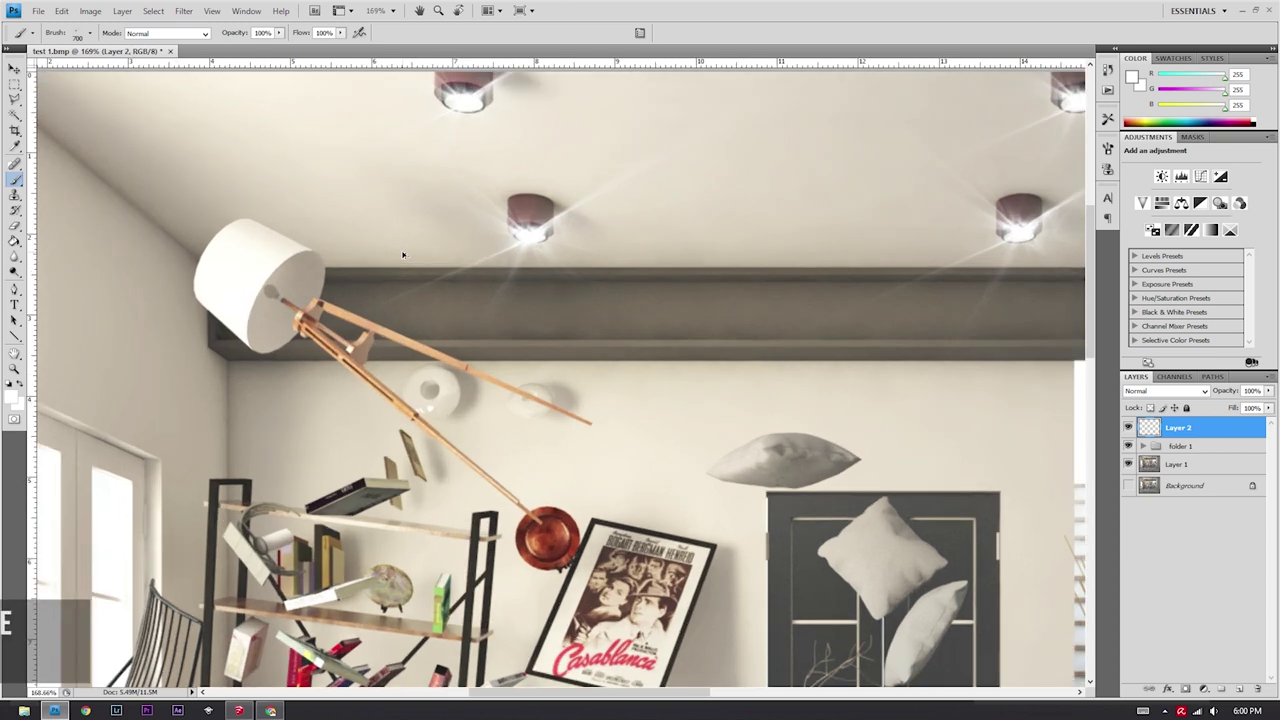
key(bracketleft)
key(bracketleft)
key(bracketleft)
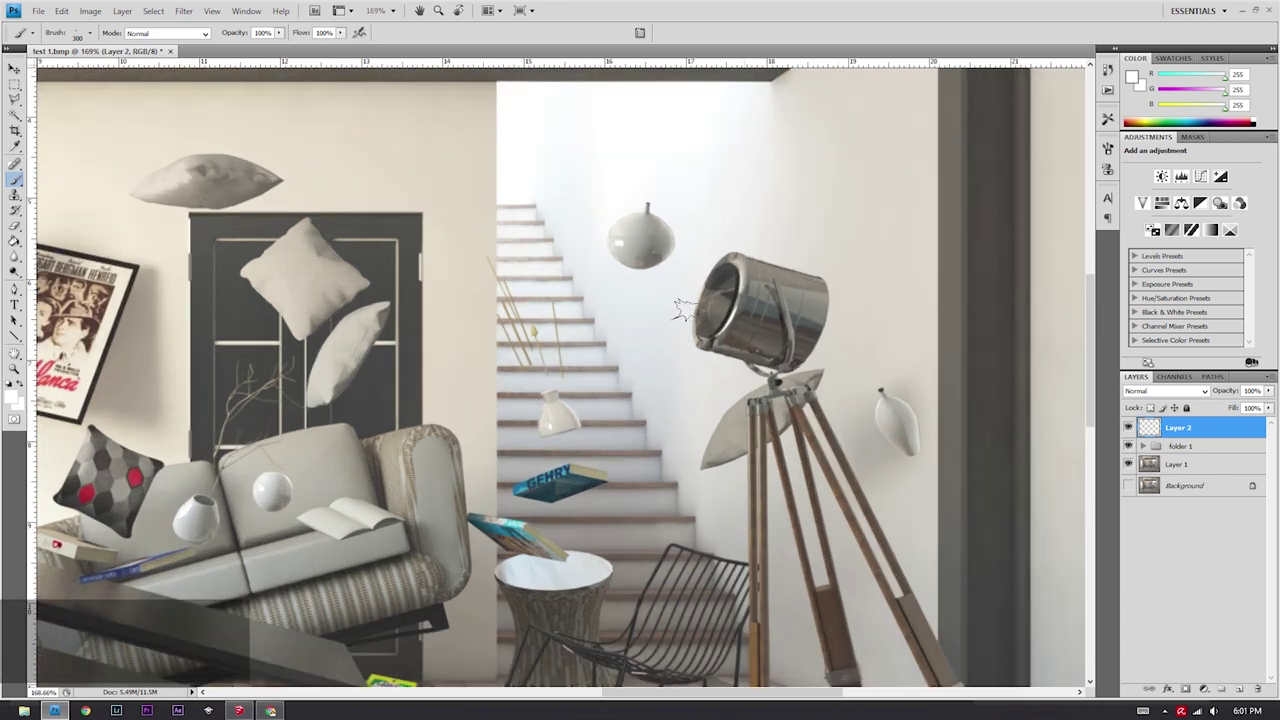
alt+scroll(680, 310, down, 5)
key(bracketright)
key(bracketright)
key(bracketright)
key(bracketright)
key(bracketright)
key(bracketright)
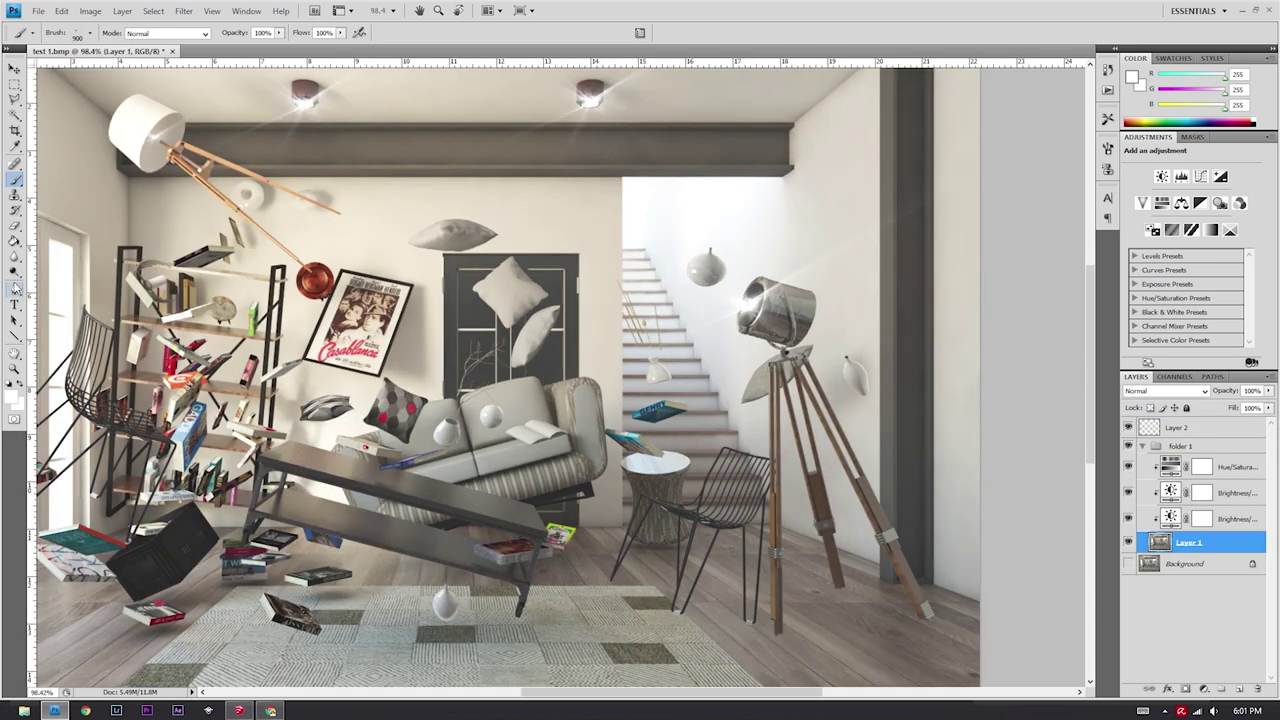
- Brighten the spotlight lens on Layer 1 with a small Dodge brush, then reselect Layer 2
click(14, 274)
click(66, 270)
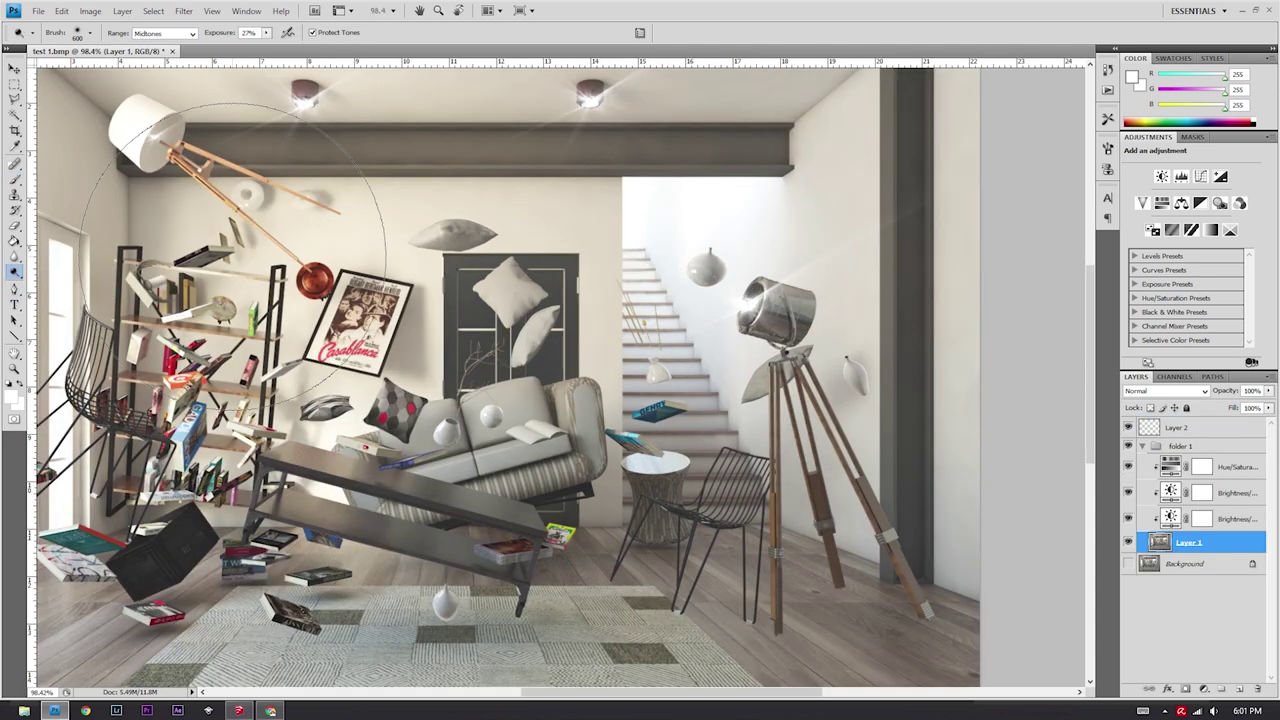
key(bracketleft)
key(bracketleft)
key(bracketleft)
key(bracketleft)
key(bracketleft)
key(bracketleft)
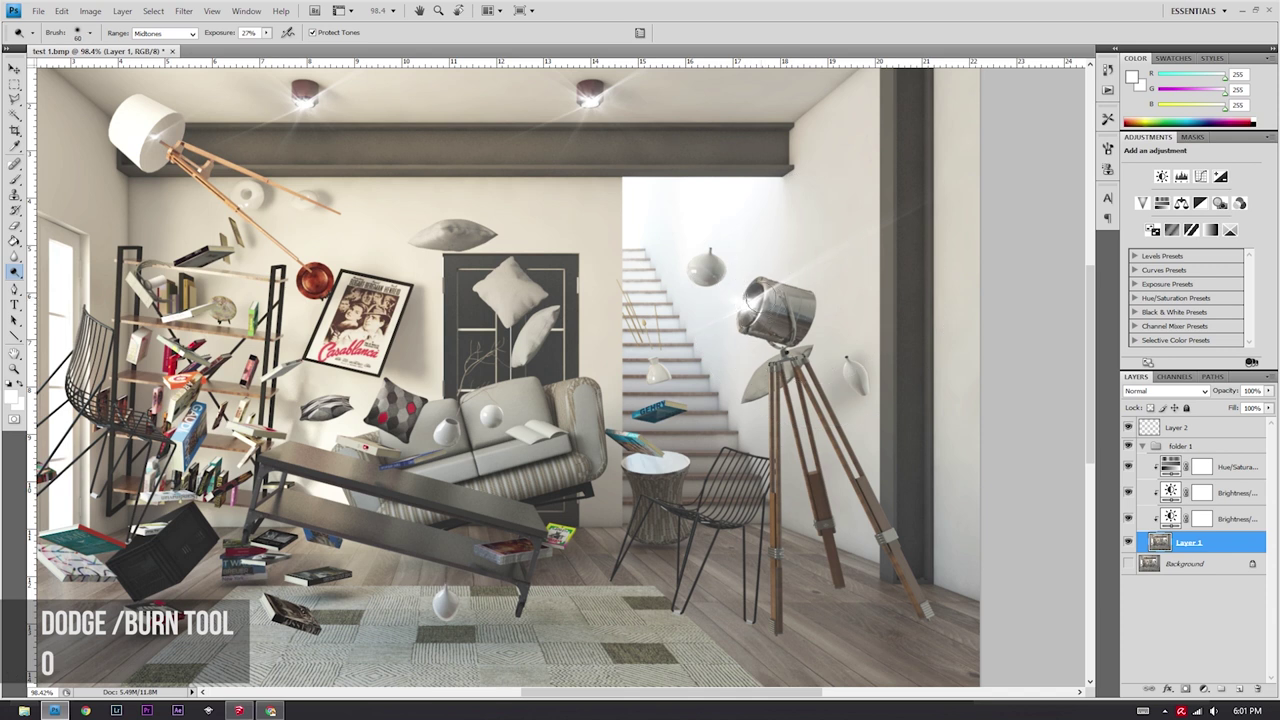
alt+scroll(753, 297, up, 1)
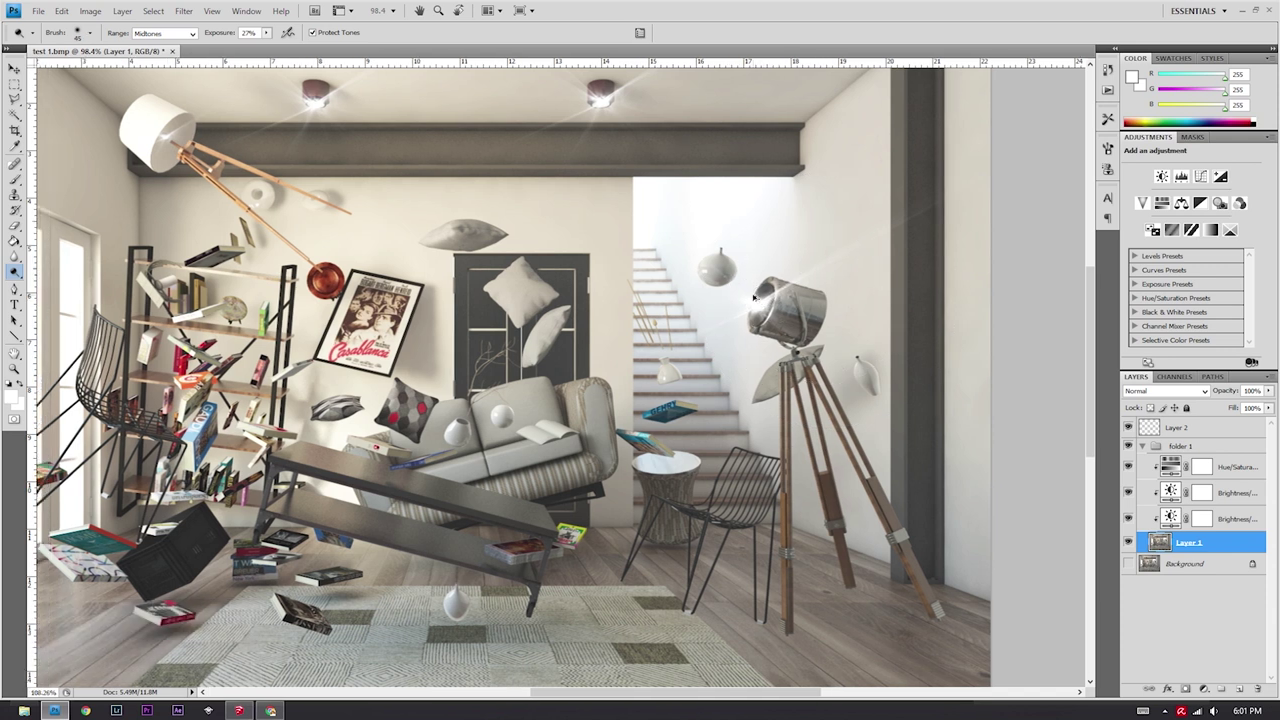
alt+scroll(754, 297, up, 4)
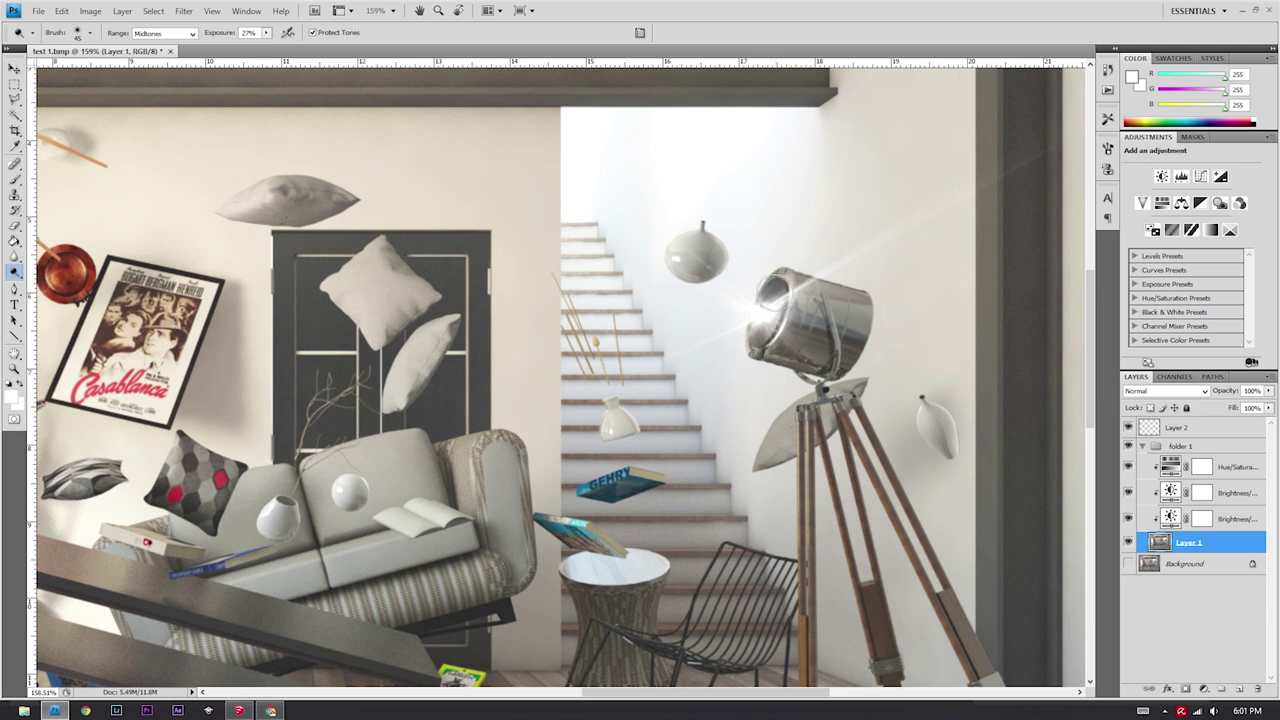
drag(765, 298, 766, 302)
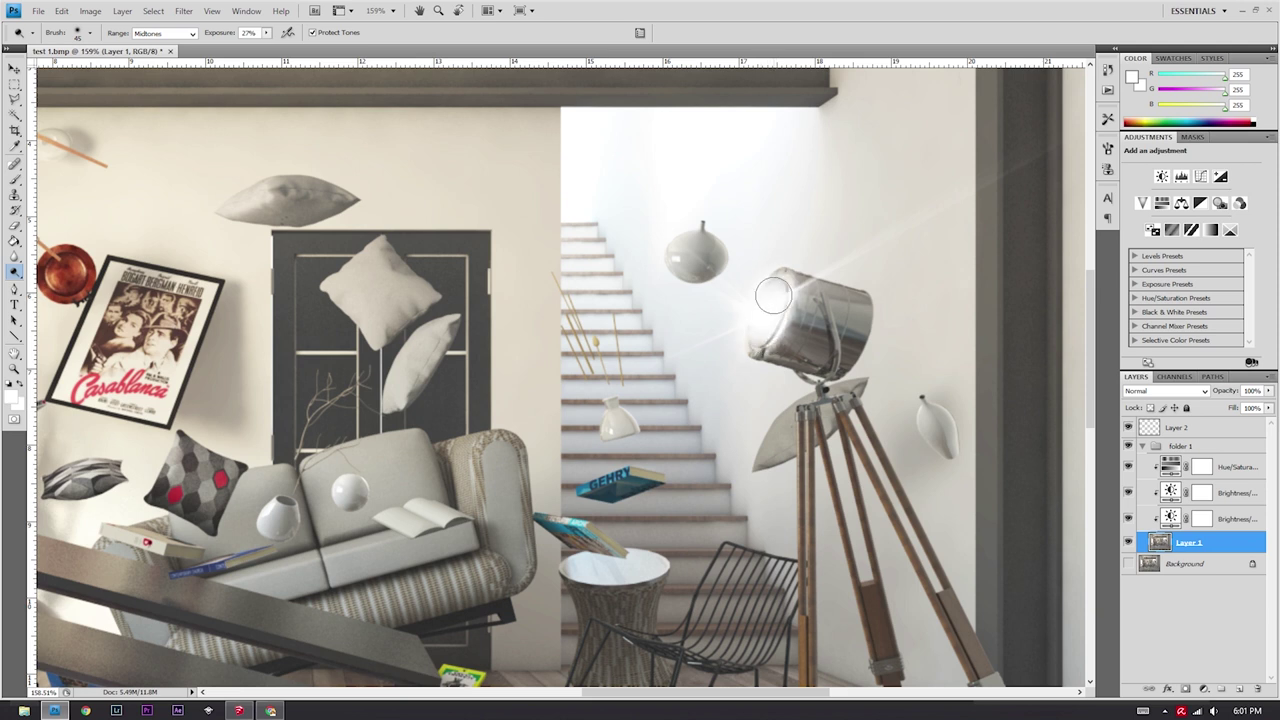
key(ctrl+0)
click(1178, 427)
- Set the Eraser to 100% opacity, then return to the flare brush sized to 1300 px
key(e)
alt+scroll(785, 228, up, 2)
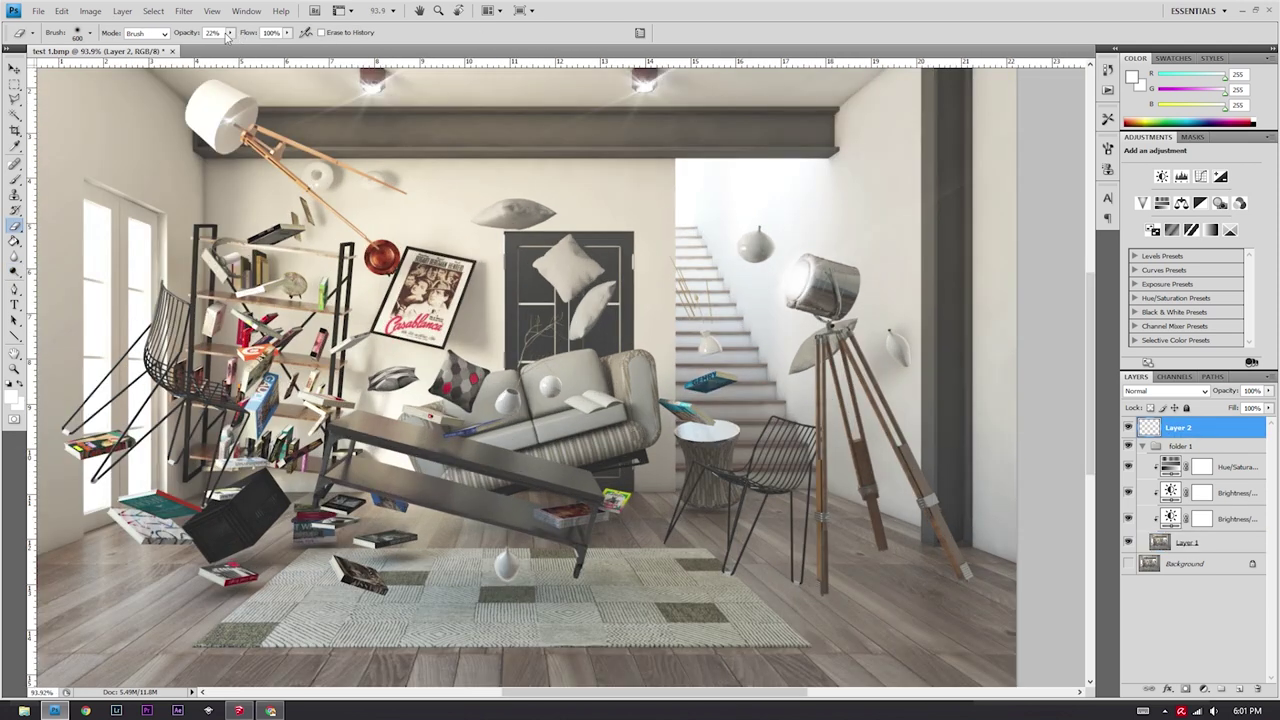
drag(265, 52, 843, 235)
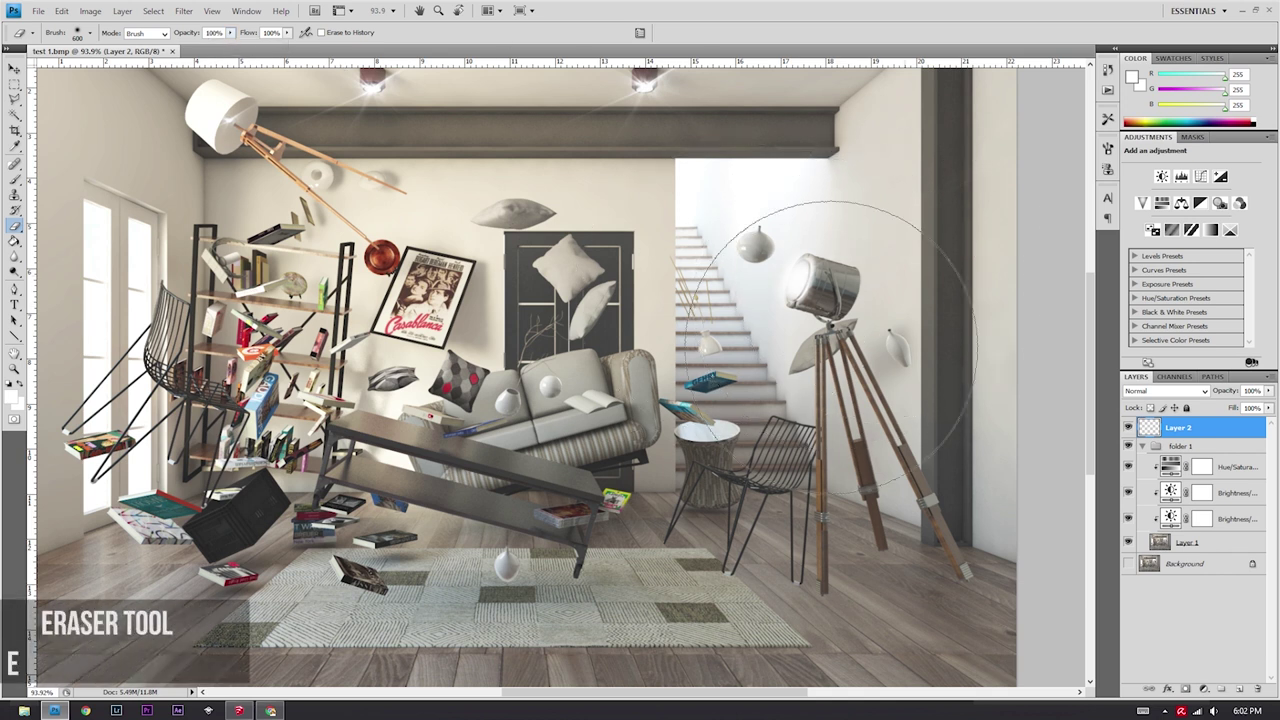
click(13, 180)
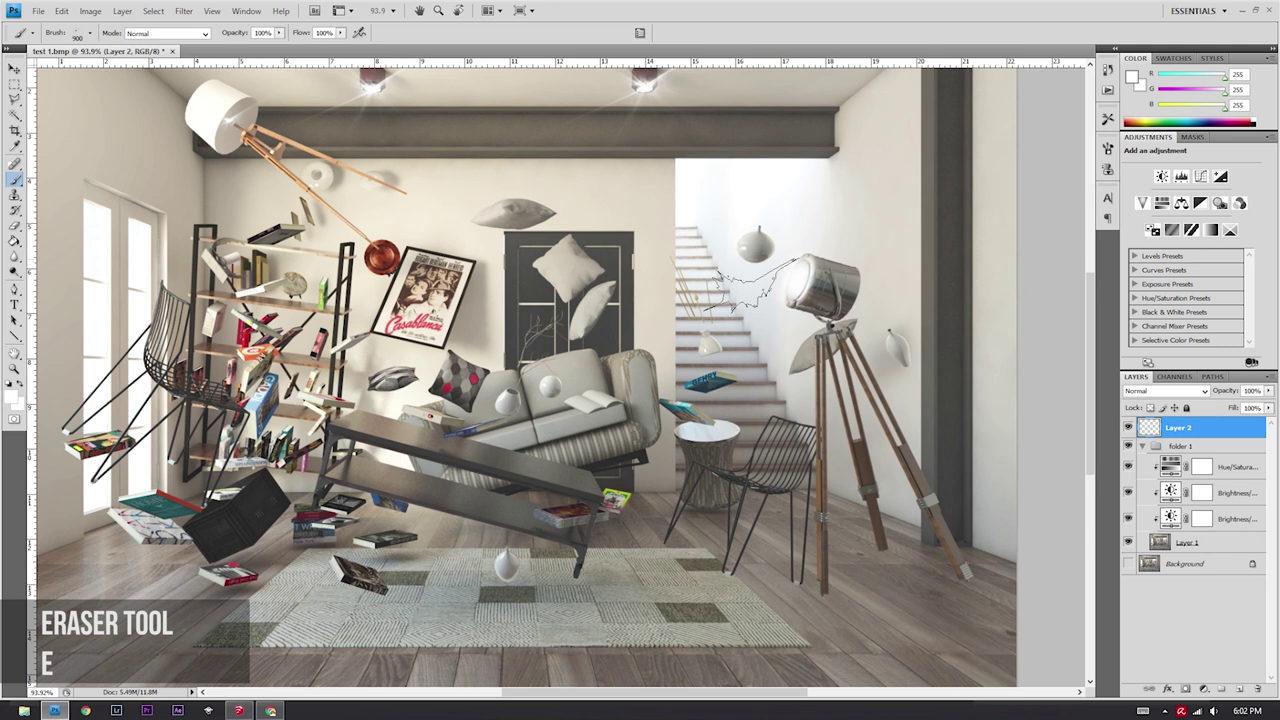
alt+scroll(831, 246, down, 3)
alt+scroll(831, 246, up, 1)
alt+scroll(831, 246, up, 2)
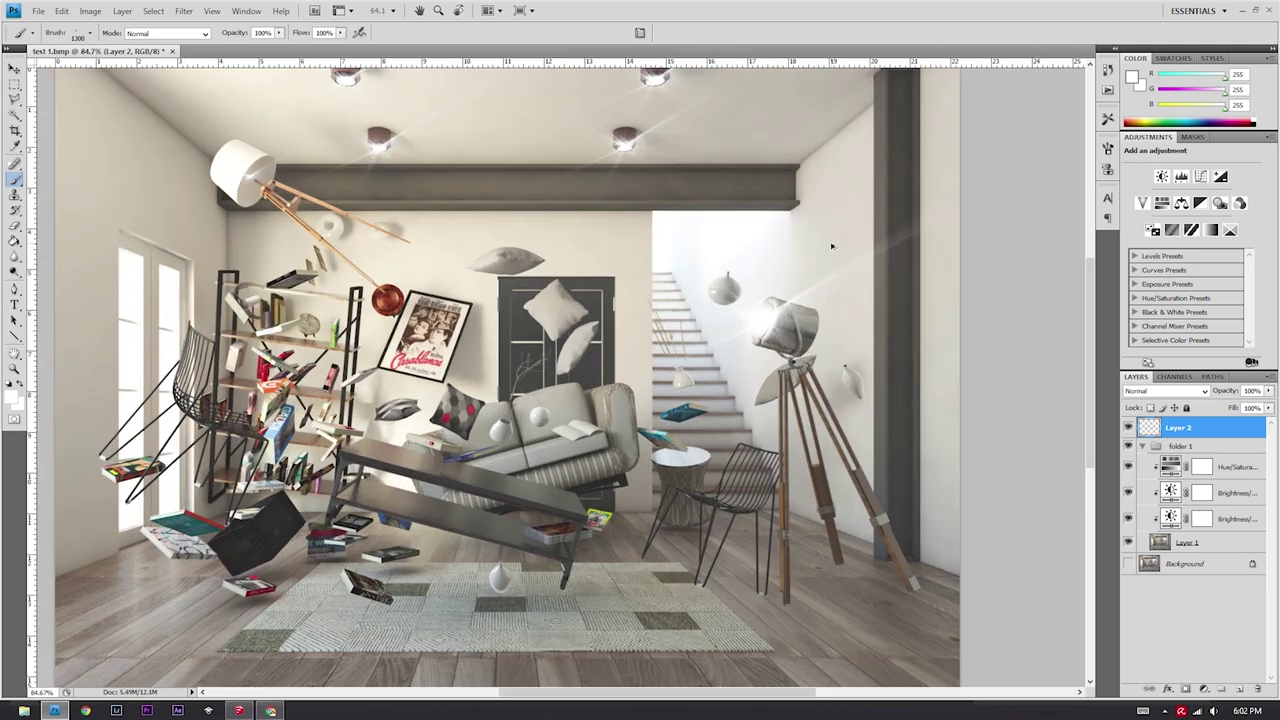
alt+scroll(831, 246, down, 3)
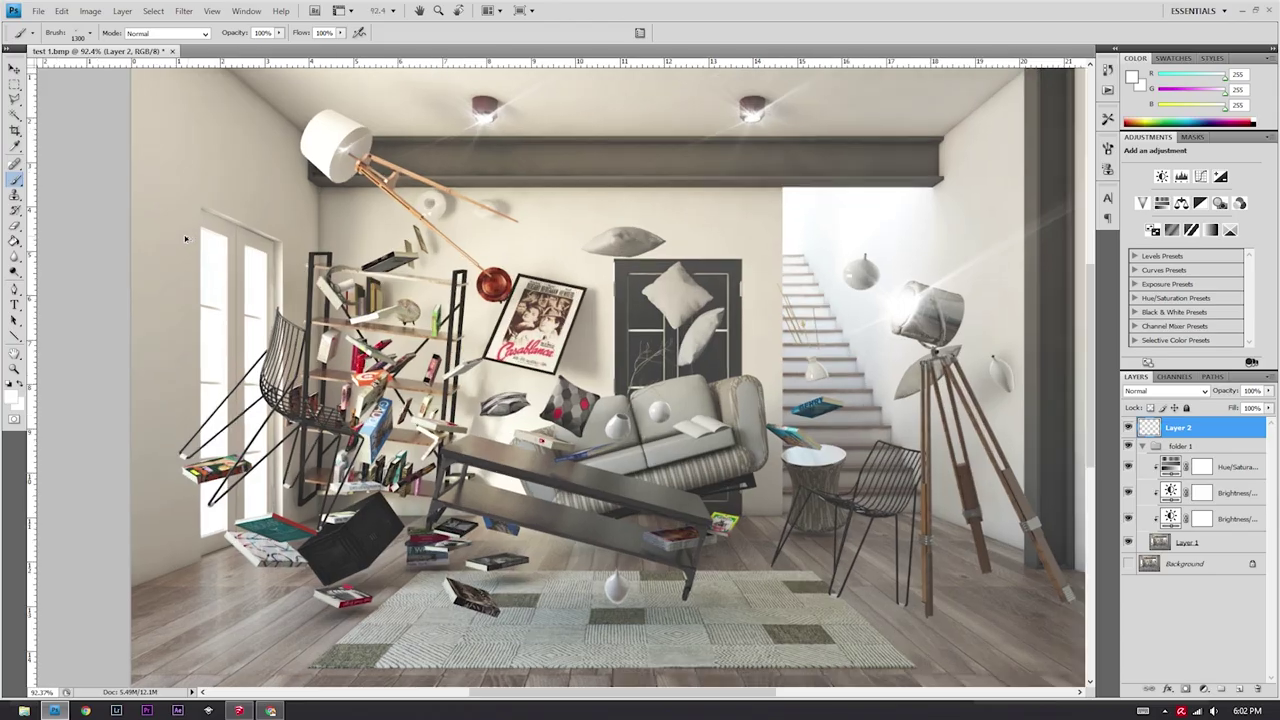
alt+scroll(188, 238, up, 3)
alt+scroll(300, 262, down, 5)
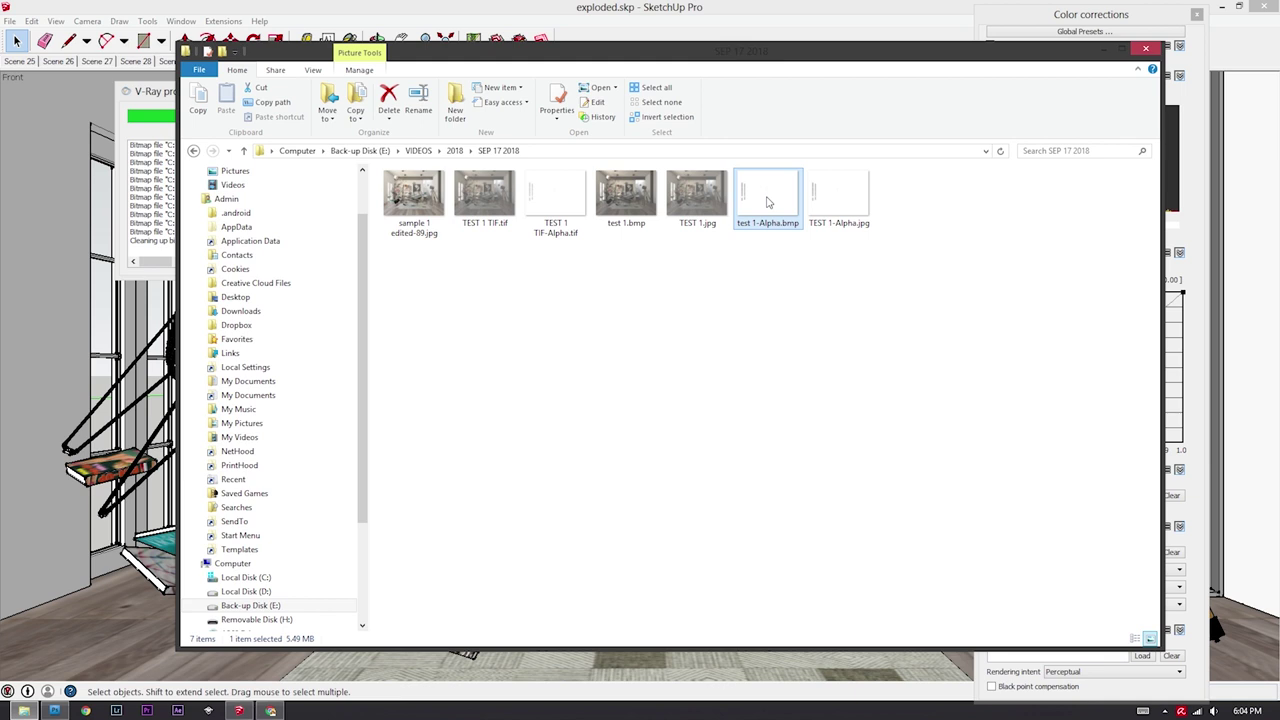
- Drag test 1-Alpha.bmp from the SEP 17 2018 folder into Photoshop to open it
mouse_move(775, 192)
mouse_down()
mouse_move(740, 160)
mouse_move(65, 130)
mouse_up()
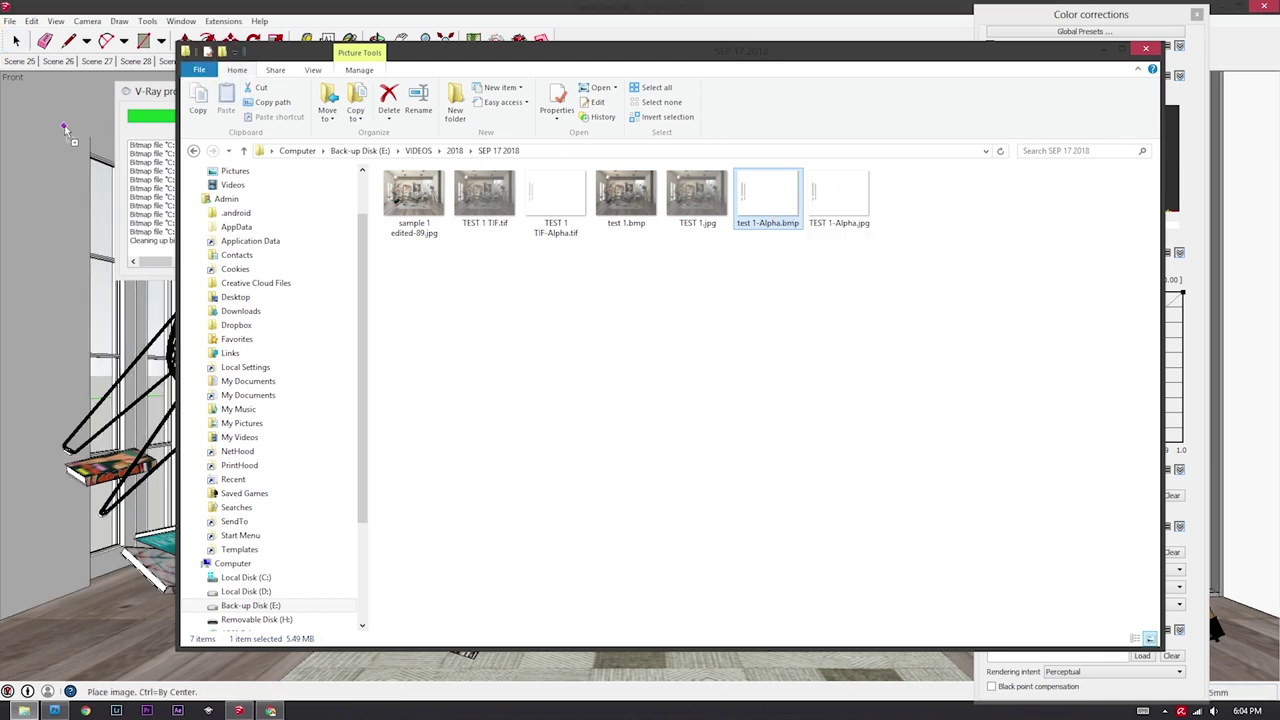
click(54, 710)
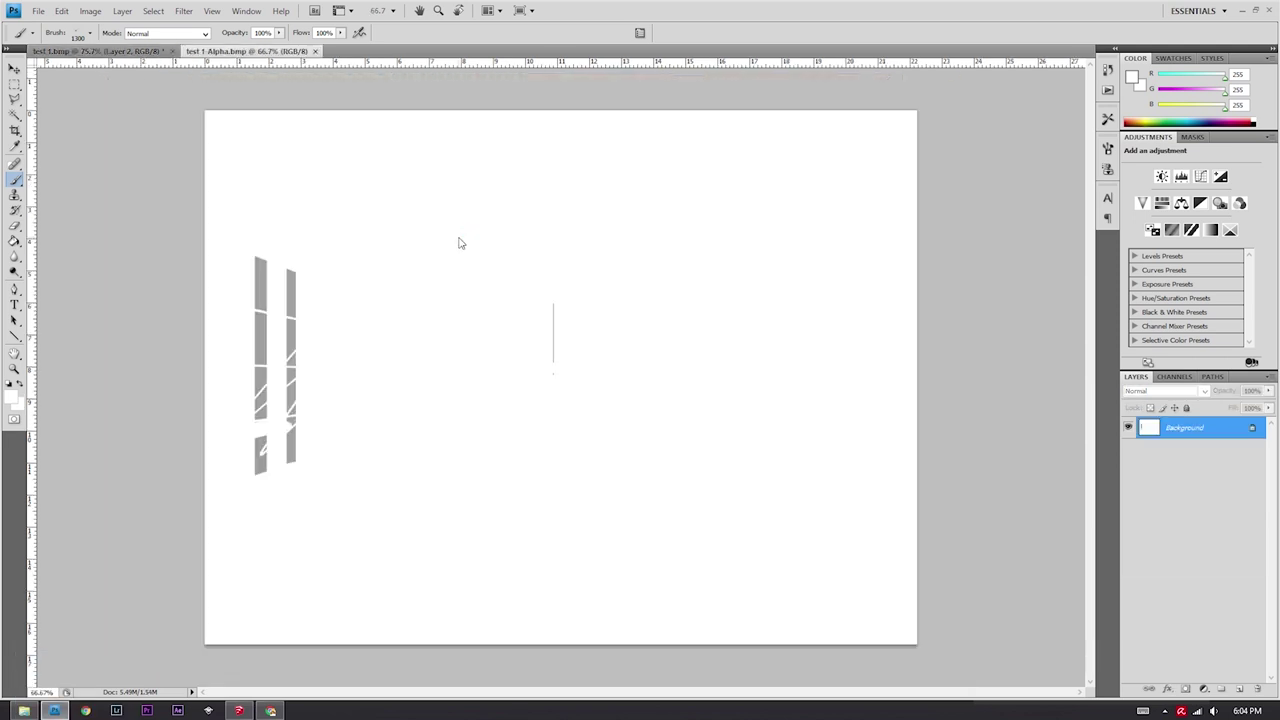
- Copy the alpha pass into test 1.bmp as Layer 3, aligned over the render, below Layer 2
click(15, 66)
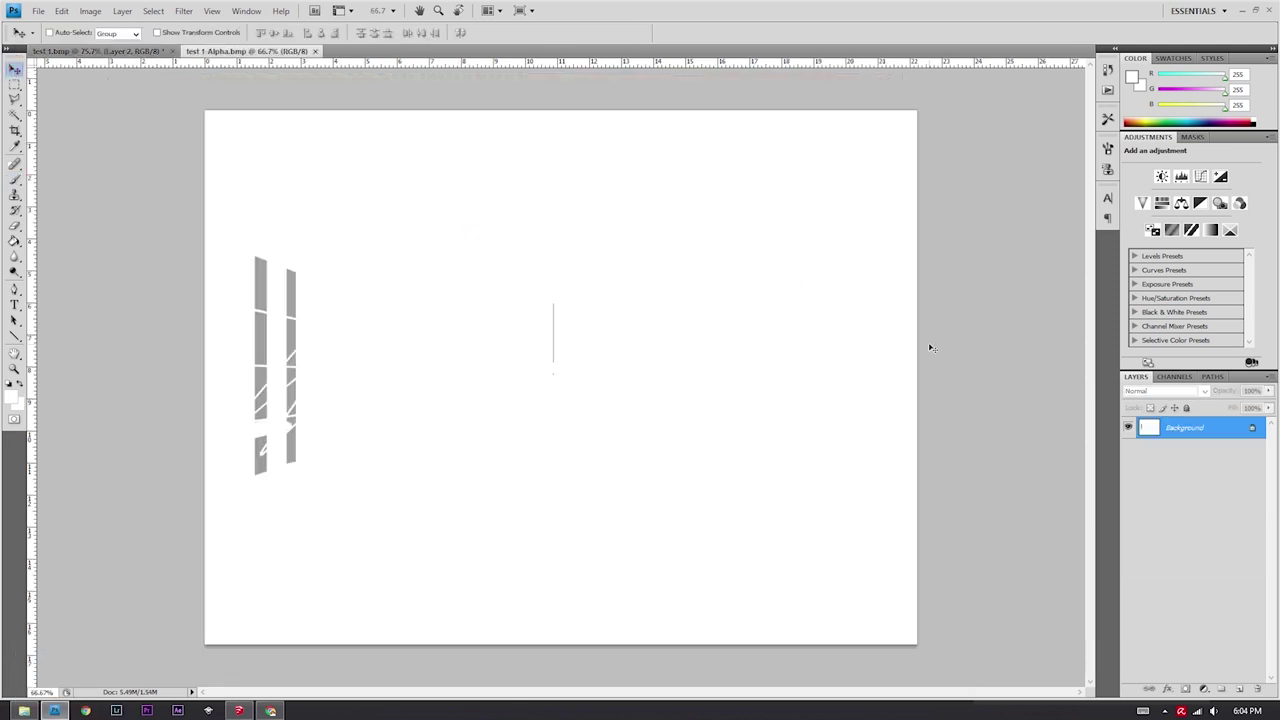
key(ctrl+v)
drag(602, 307, 178, 89)
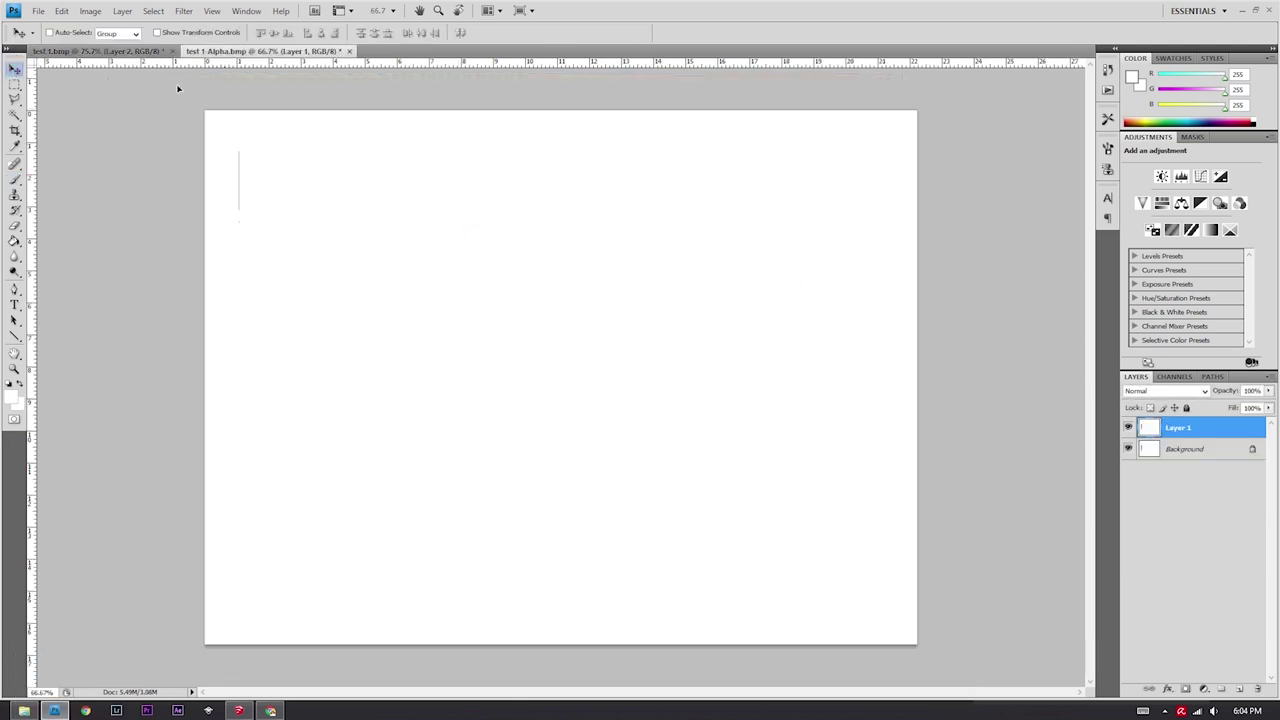
click(118, 51)
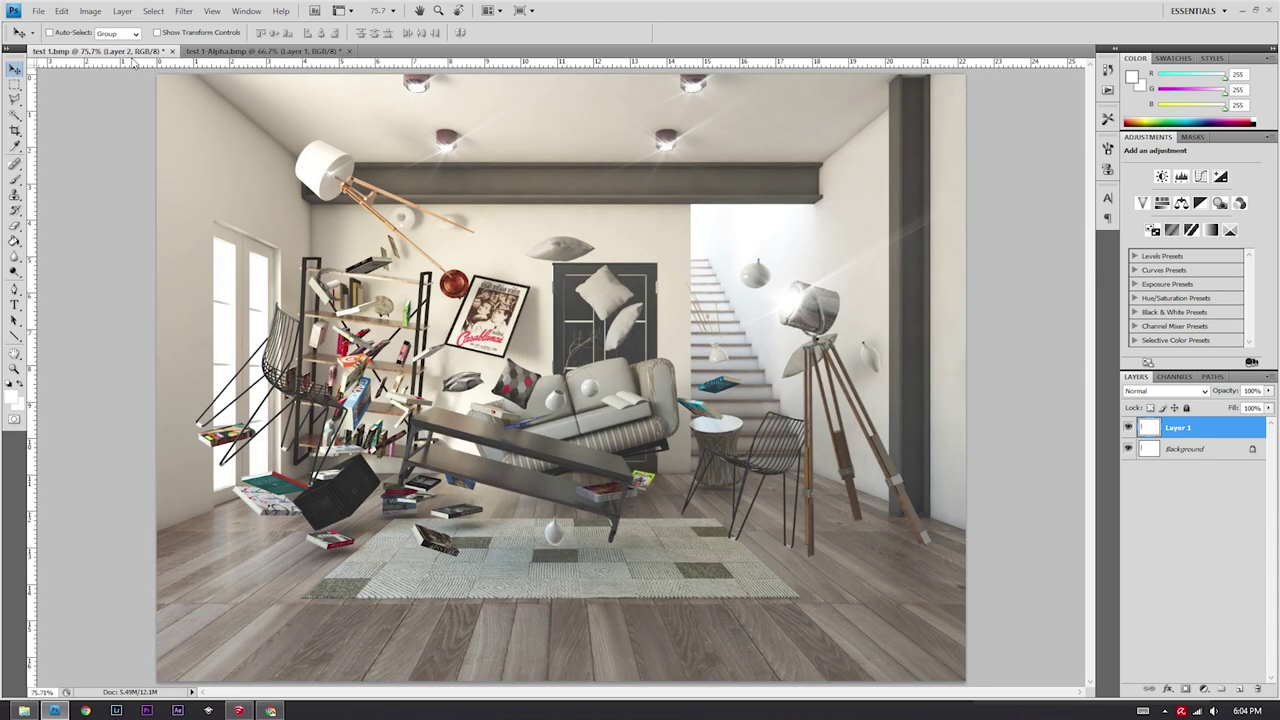
key(ctrl+v)
drag(596, 287, 687, 322)
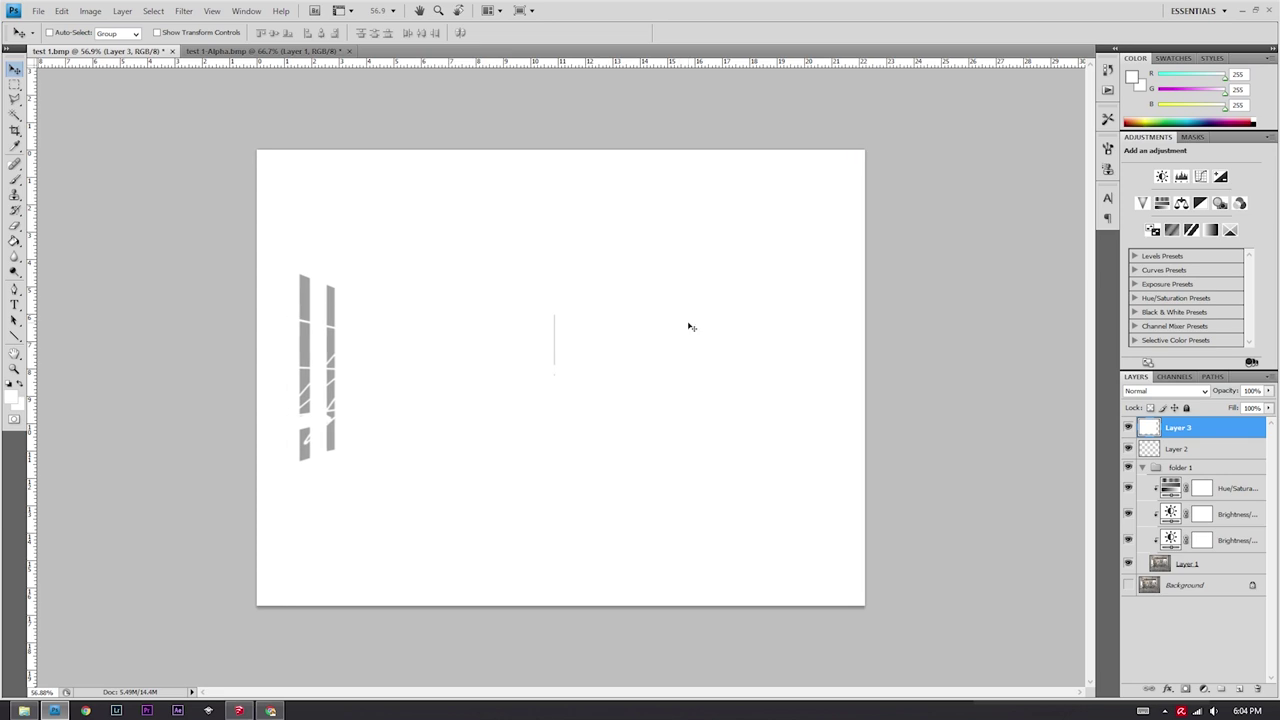
key(ctrl+bracketleft)
click(1143, 468)
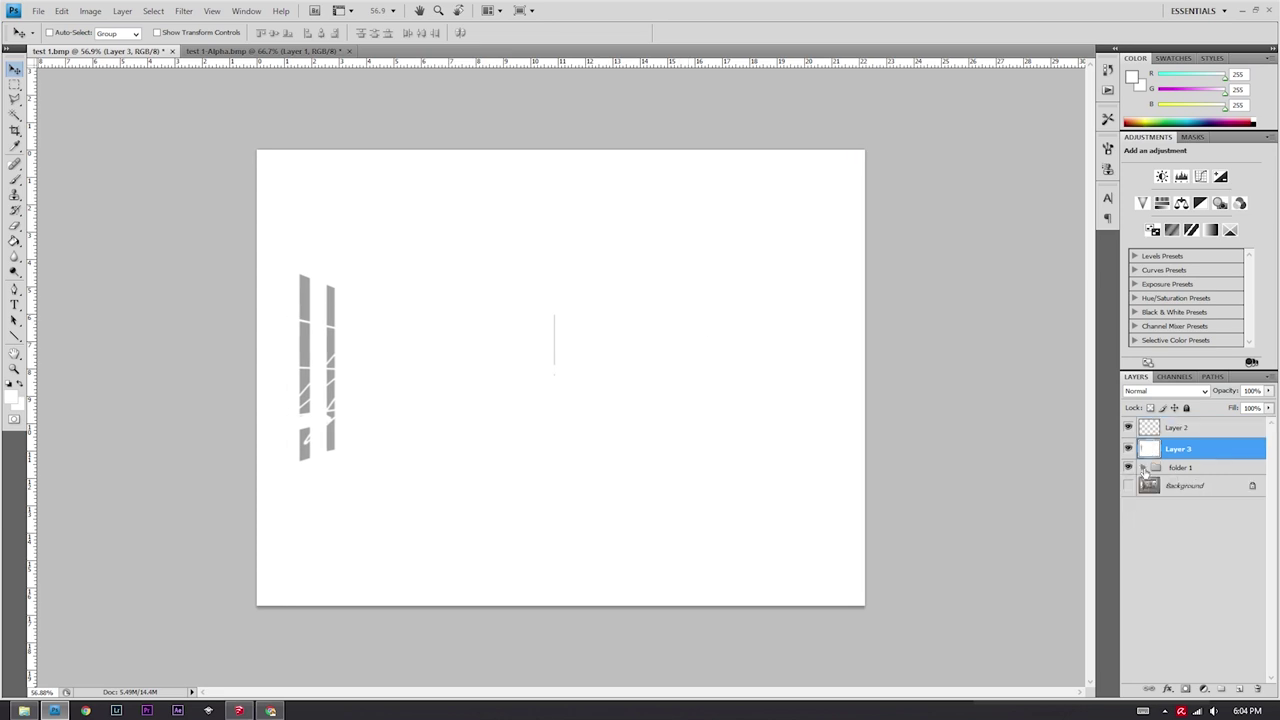
- Start a Color Range selection on the canvas with the Magic Wand active
click(17, 115)
right_click(360, 240)
click(395, 262)
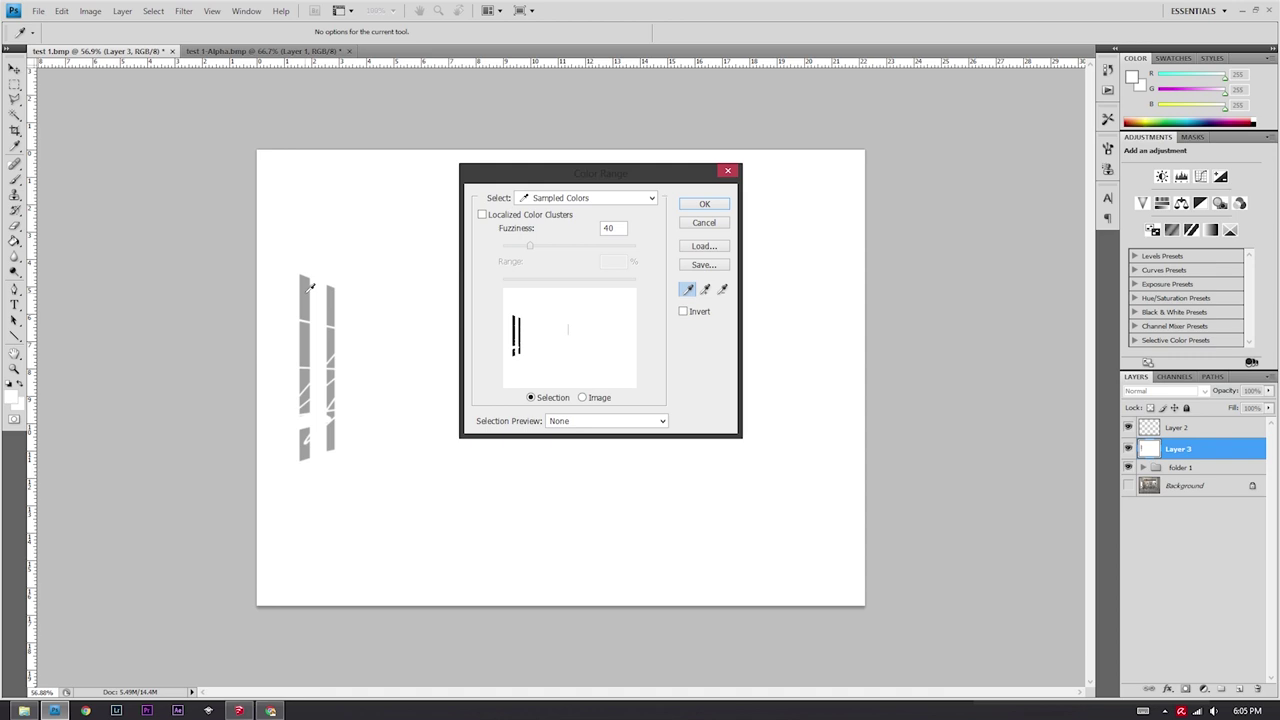
- Select the grey window strips via Color Range, hide Layer 3, and delete the panes from Layer 1
click(310, 289)
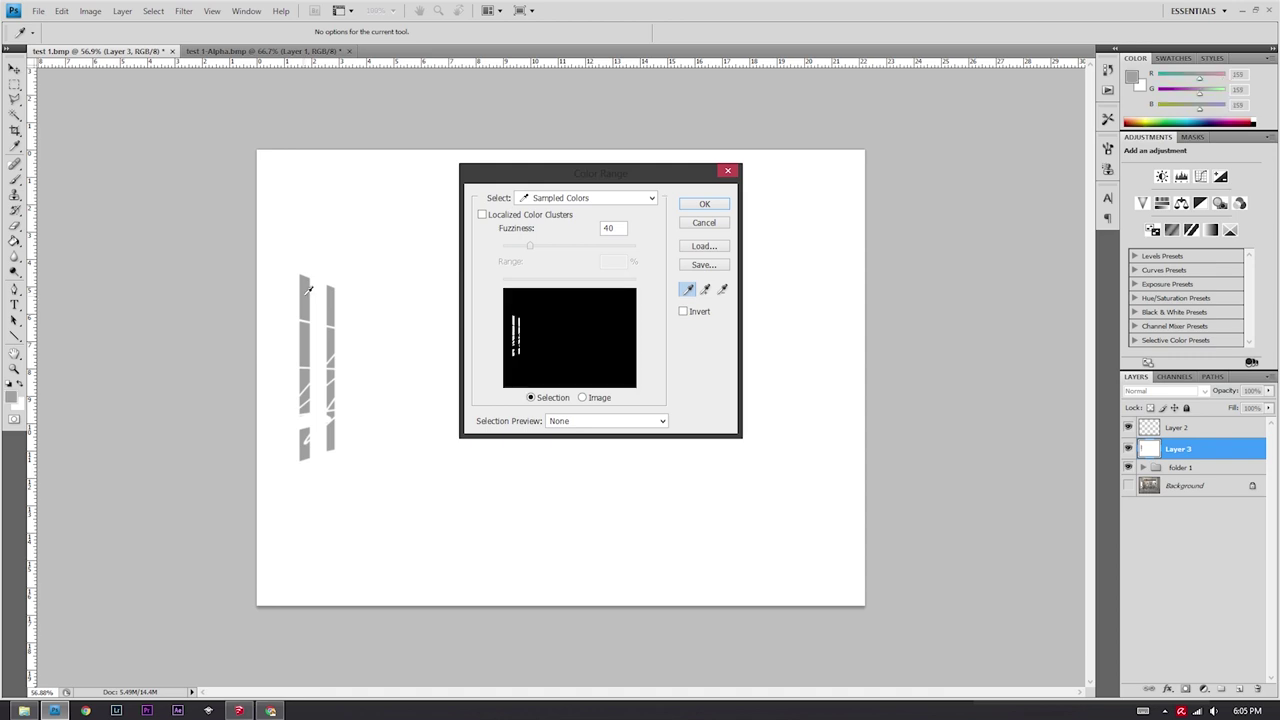
click(718, 209)
click(1143, 467)
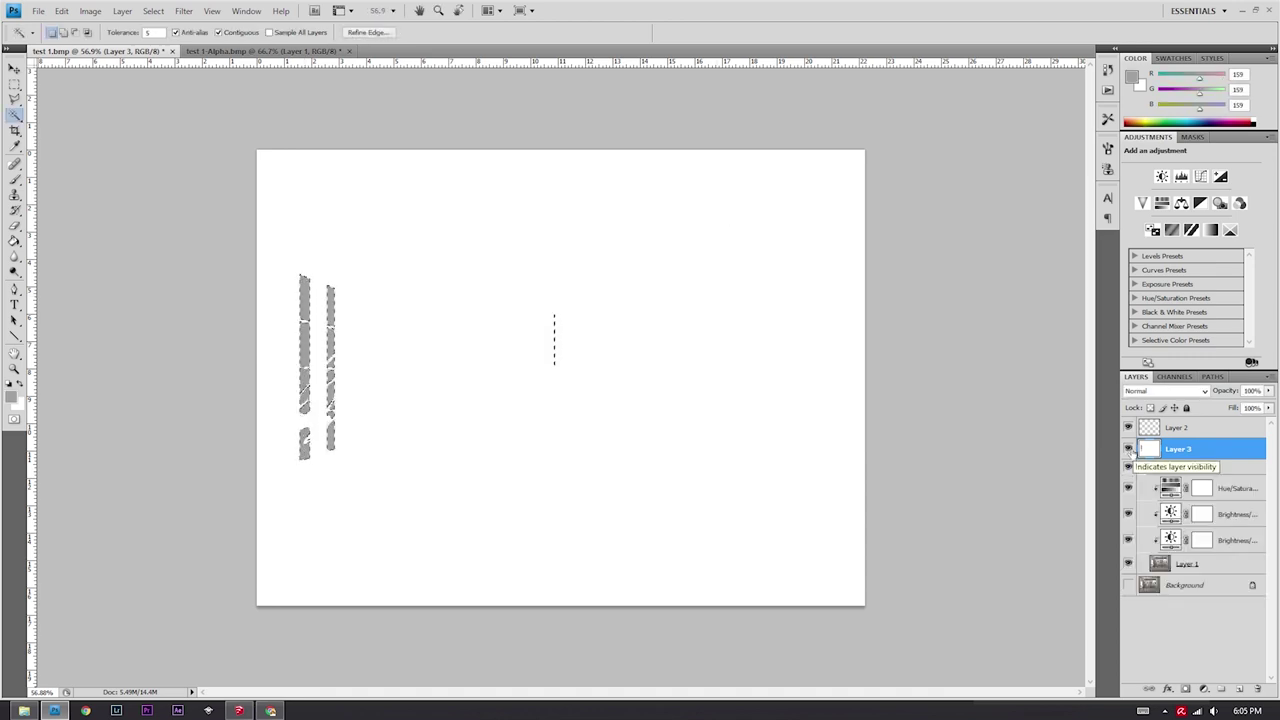
click(1129, 449)
click(1205, 564)
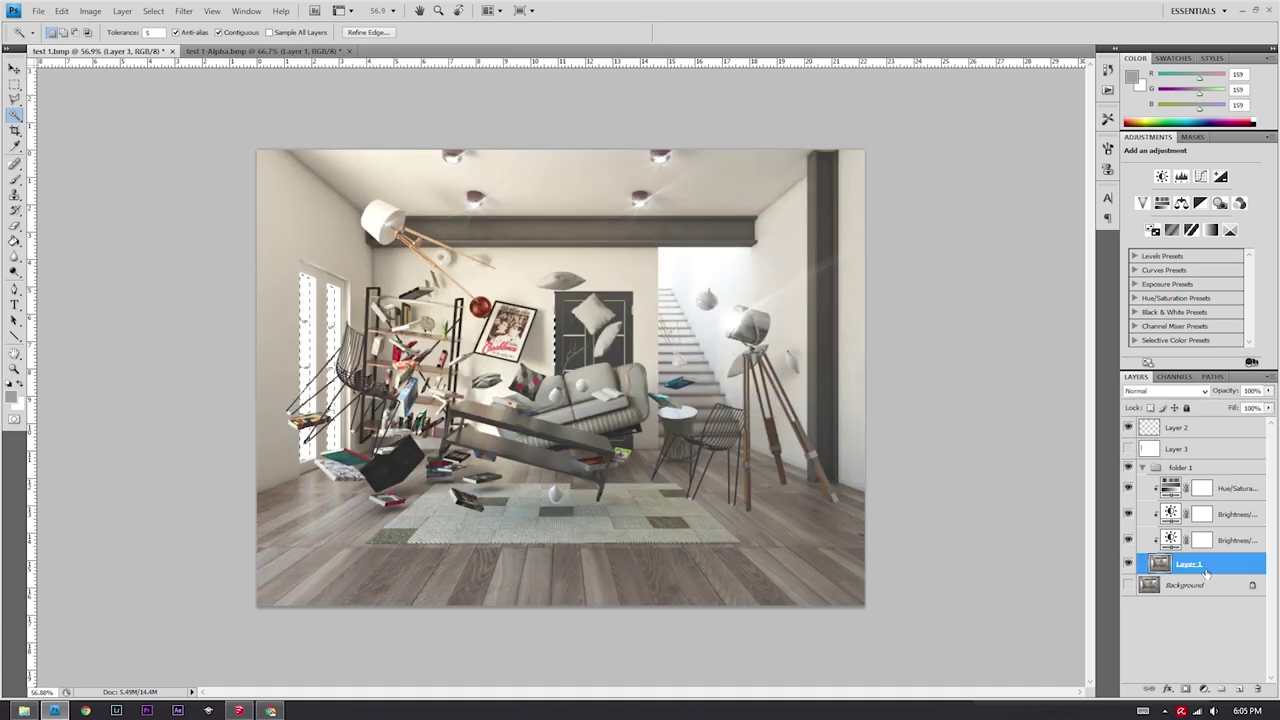
key(Delete)
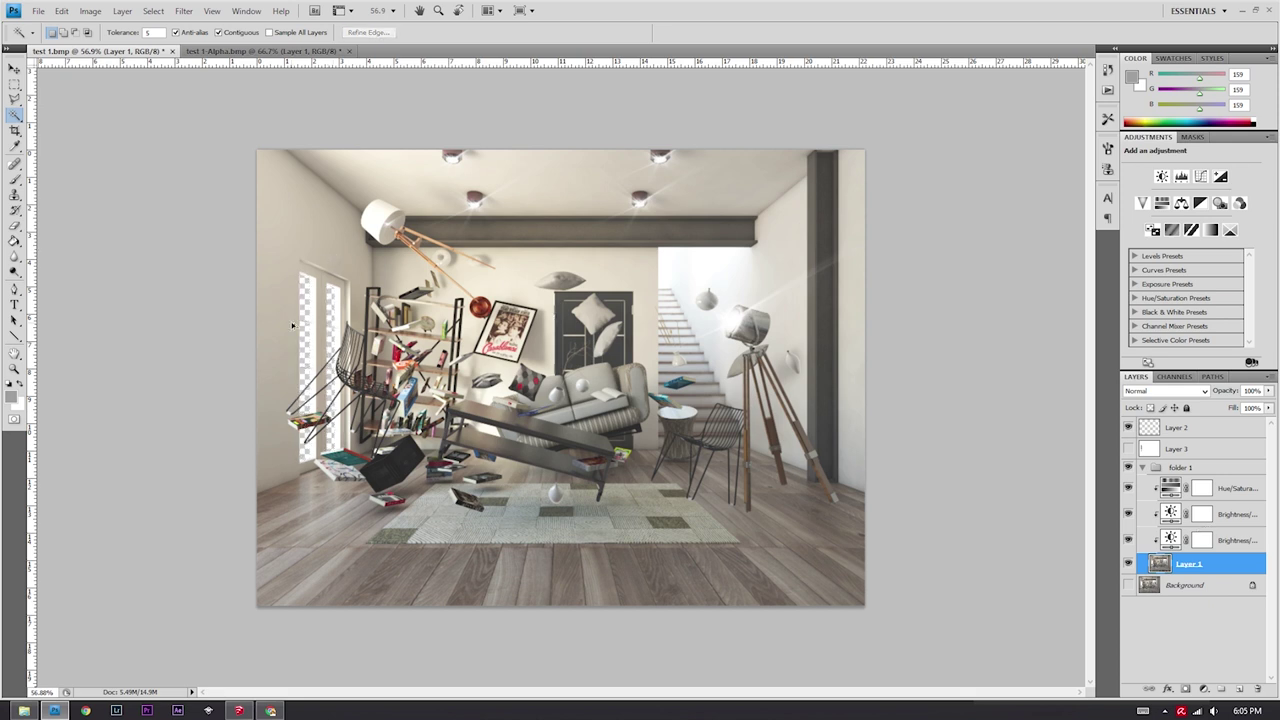
alt+scroll(293, 325, up, 3)
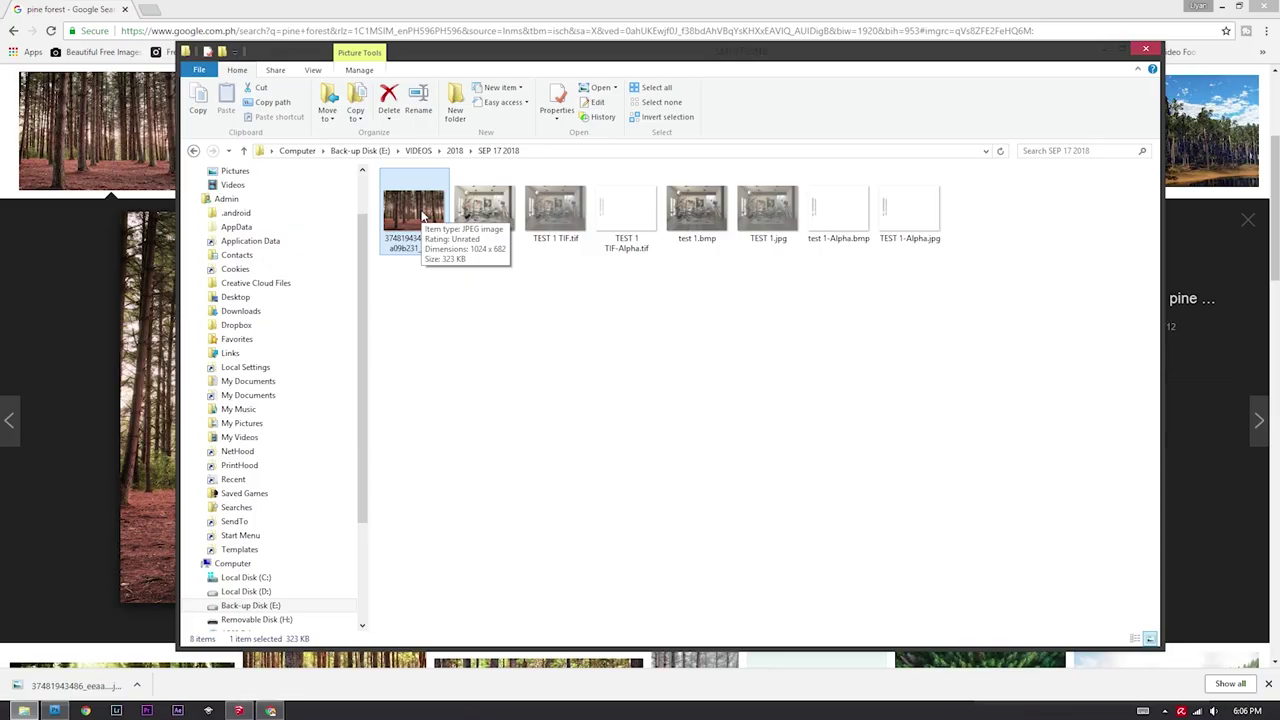
- Place the forest photo as Layer 4 beneath Layer 1, scale it, and add Brightness/Contrast above
drag(423, 215, 390, 249)
click(133, 51)
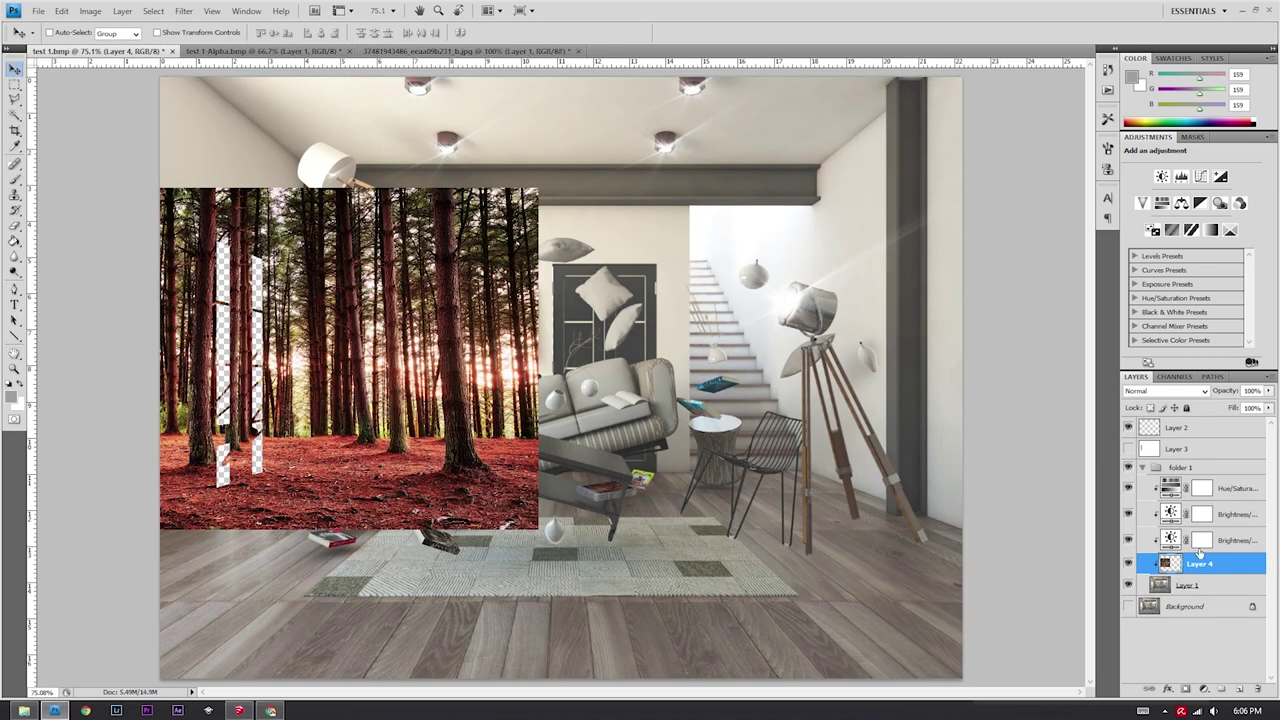
drag(1213, 568, 1165, 596)
alt+scroll(278, 312, down, 2)
key(ctrl+t)
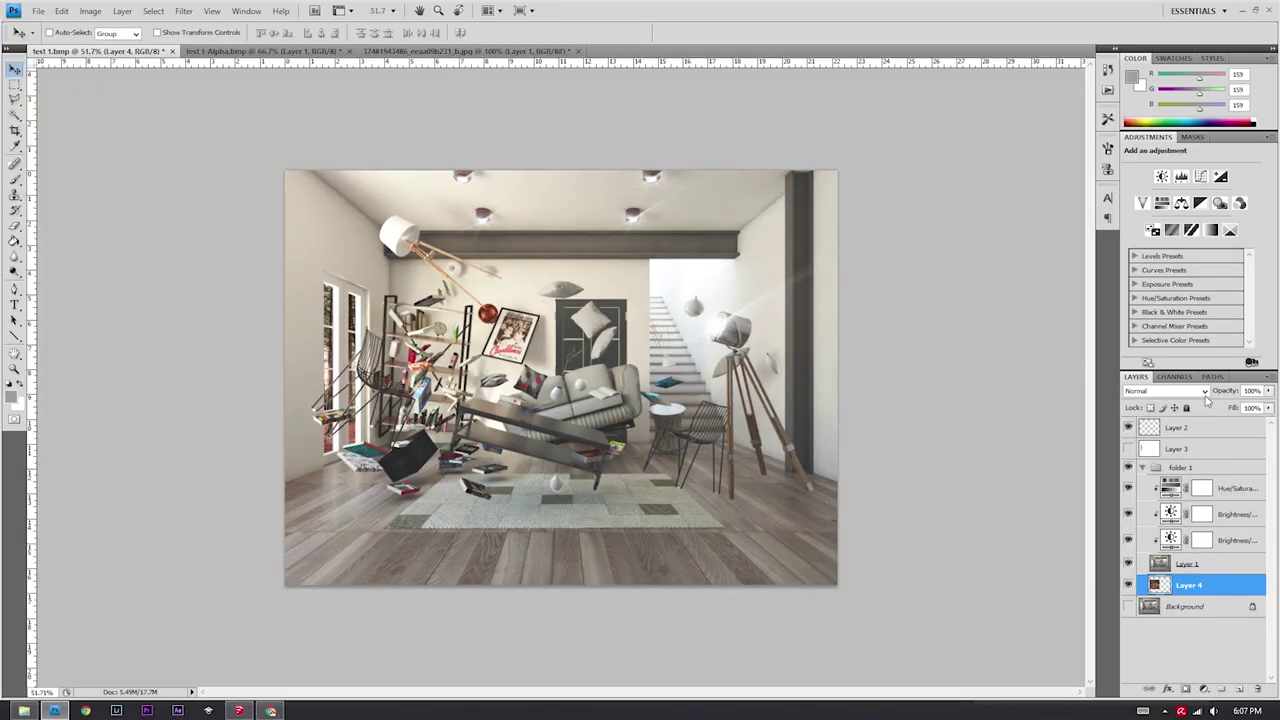
click(1162, 177)
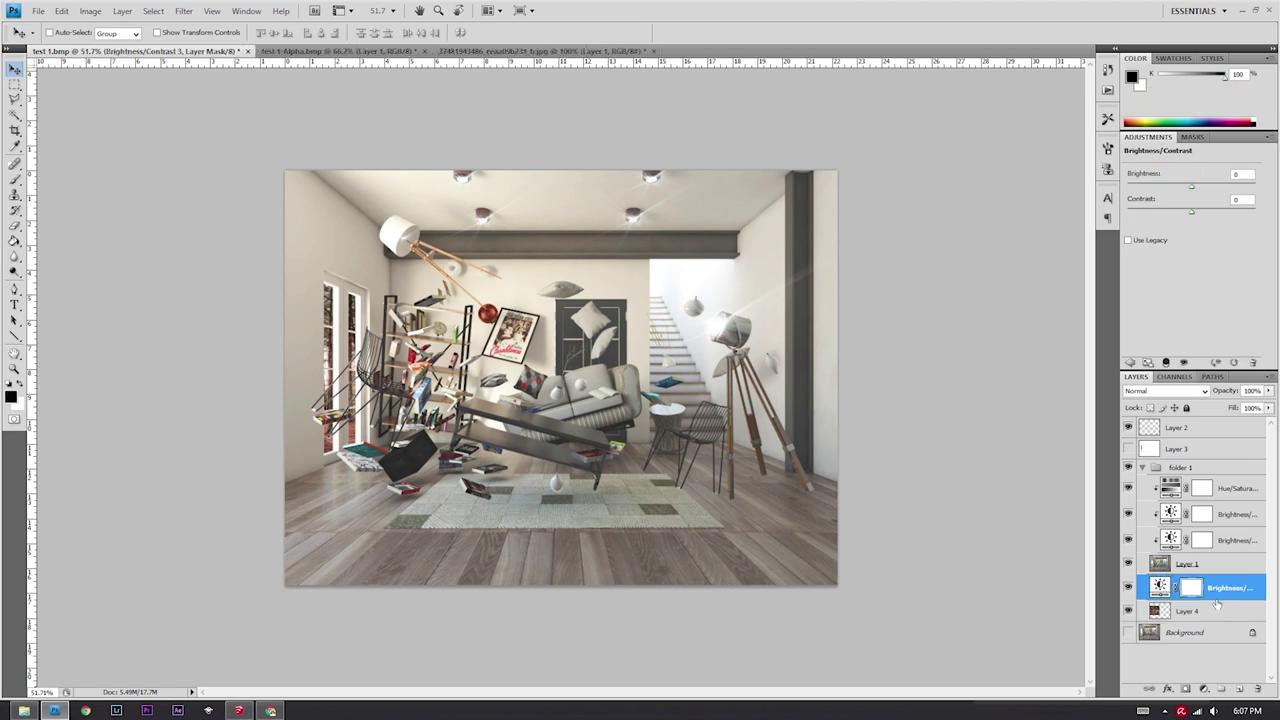
- Clip the Brightness/Contrast to Layer 4 and dodge the wooden floor at Midtones, 27%
alt+click(1225, 602)
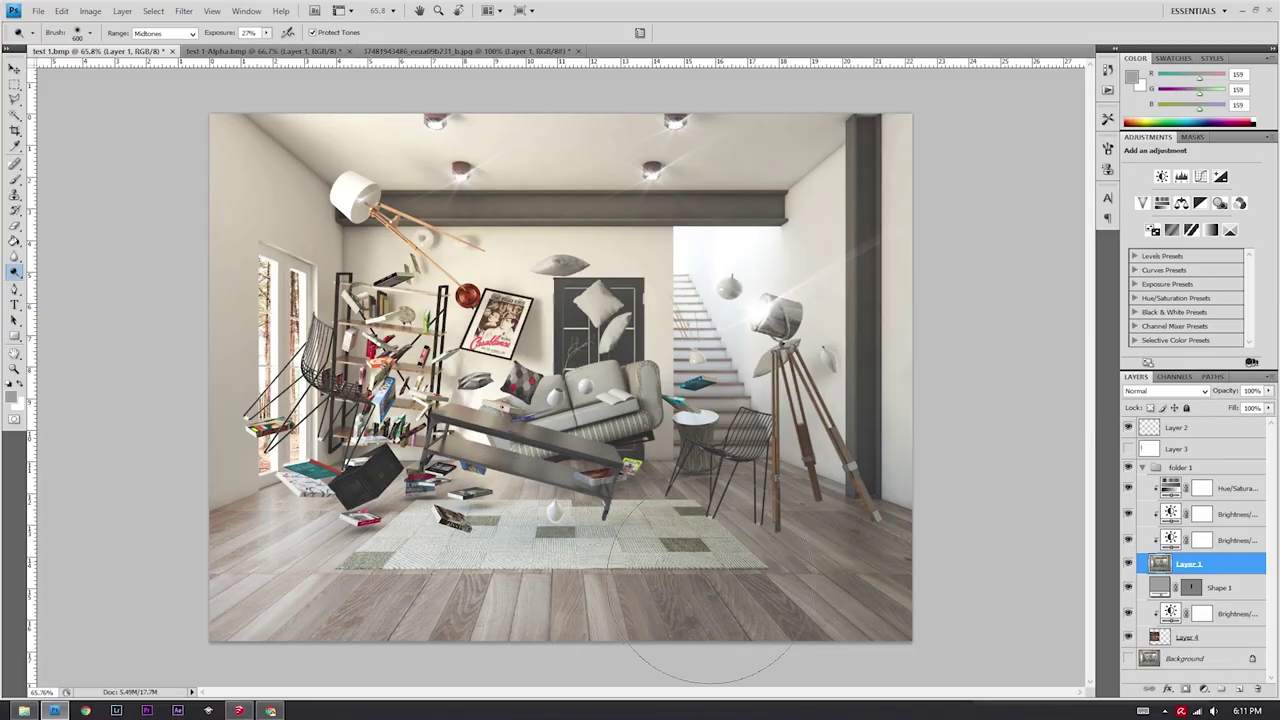
mouse_move(620, 450)
mouse_down()
mouse_move(300, 620)
mouse_move(360, 480)
mouse_up()
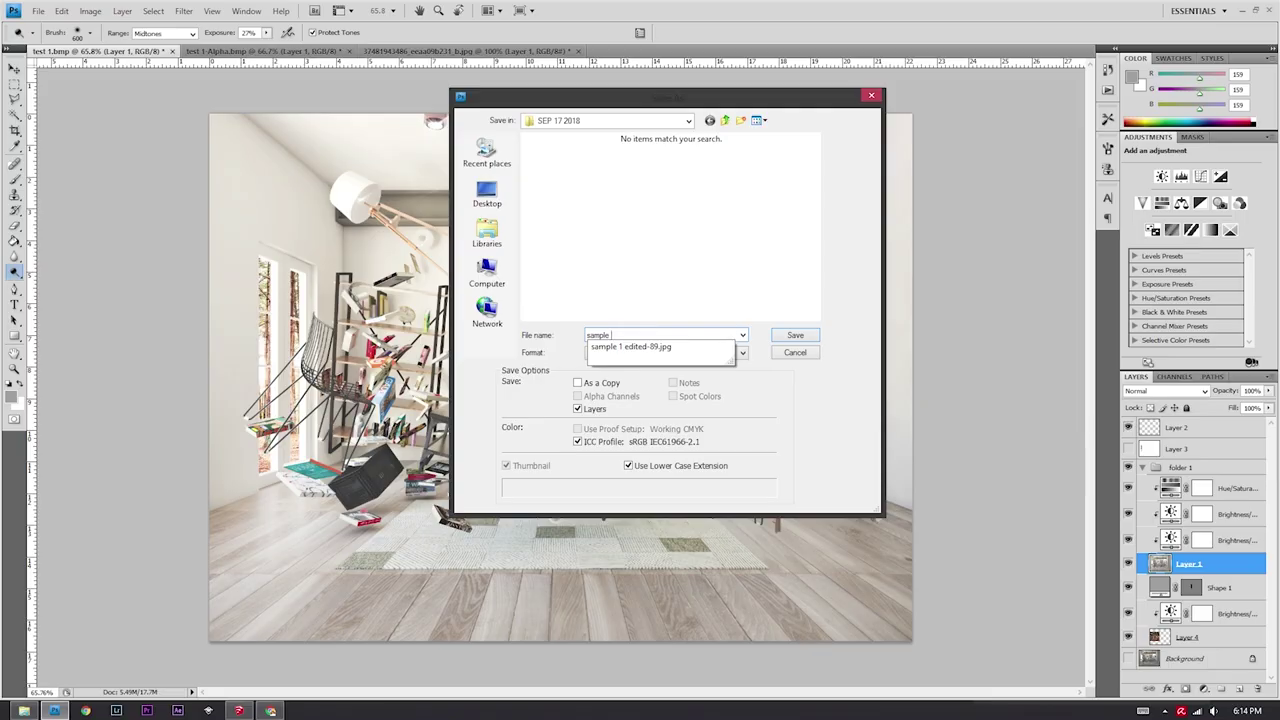
- Name the new file 'sample render edit for video, sep 17 201…' in the SEP 17 2018 folder
text(render edit for video. sep 17 2018)
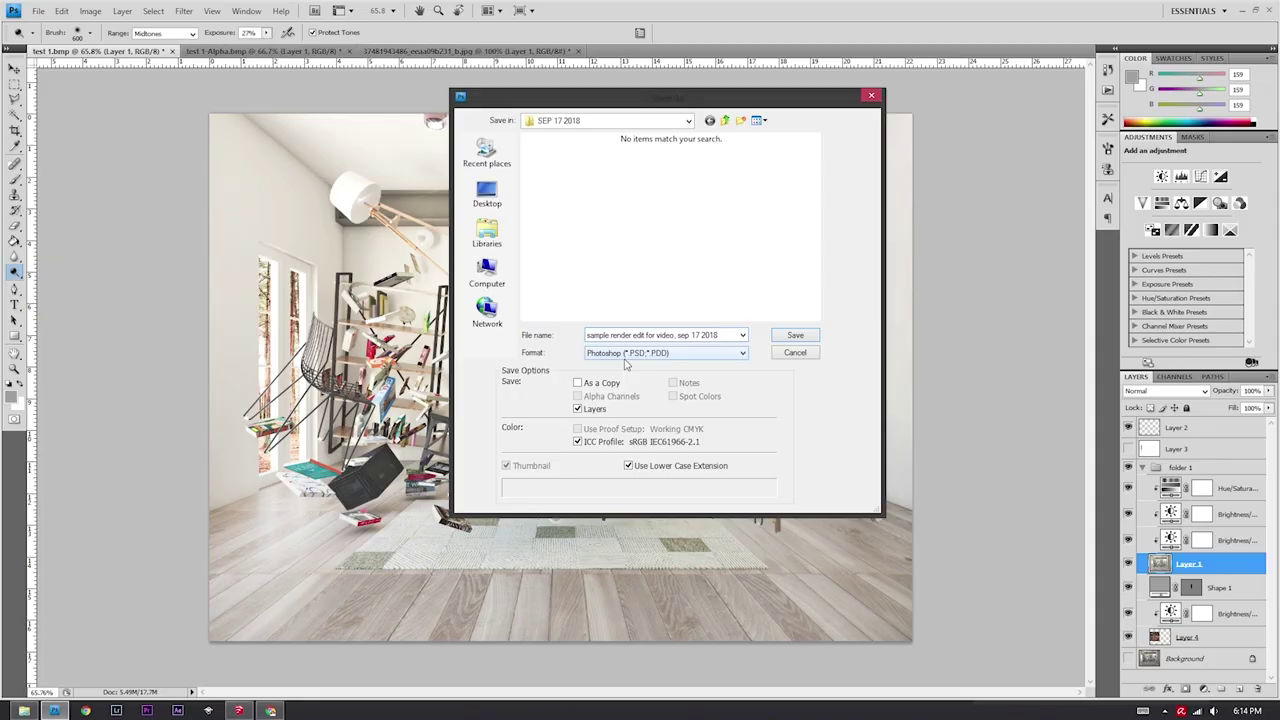
- Save the render as a Photoshop PSD, then as a JPEG at Quality 12 (Maximum)
click(626, 354)
click(663, 364)
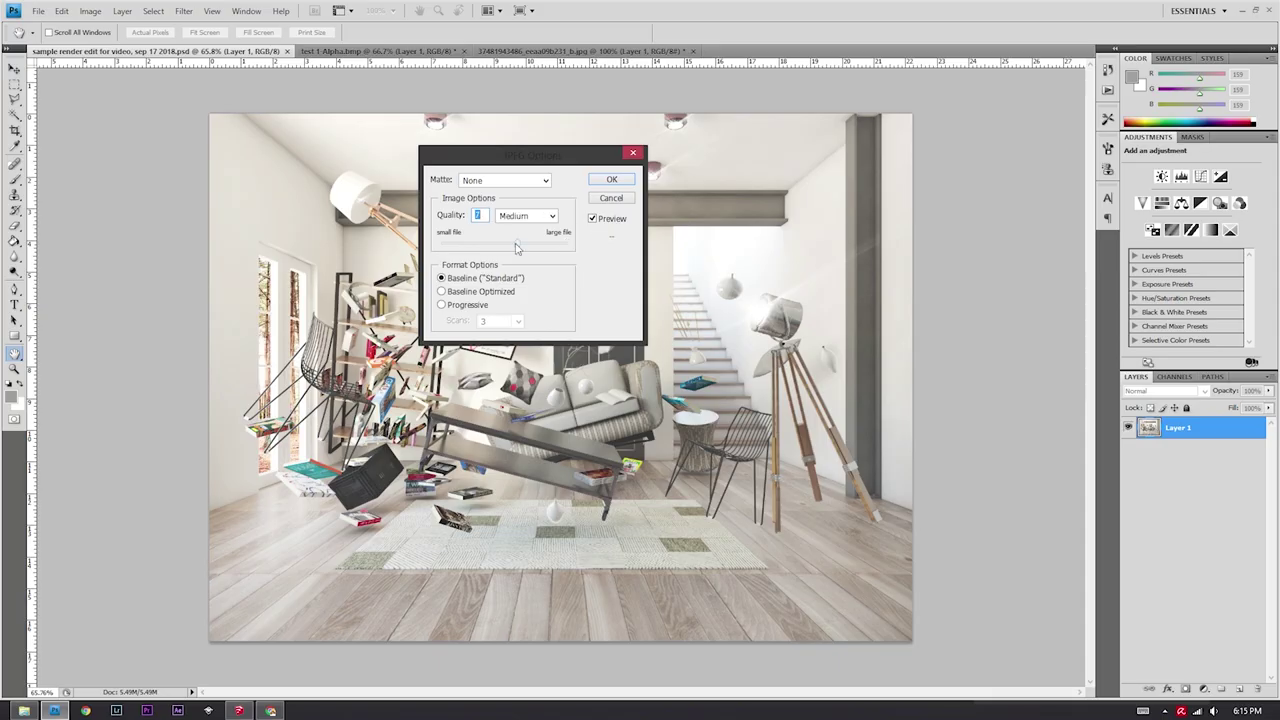
click(609, 181)
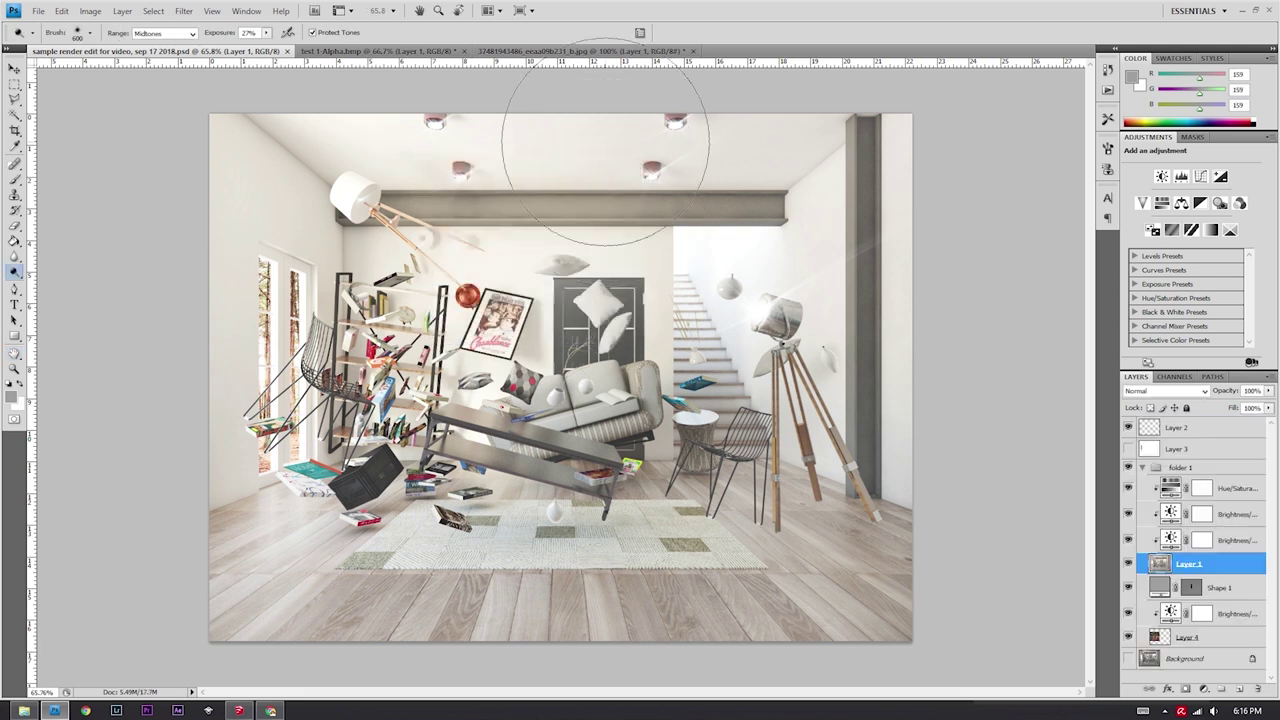